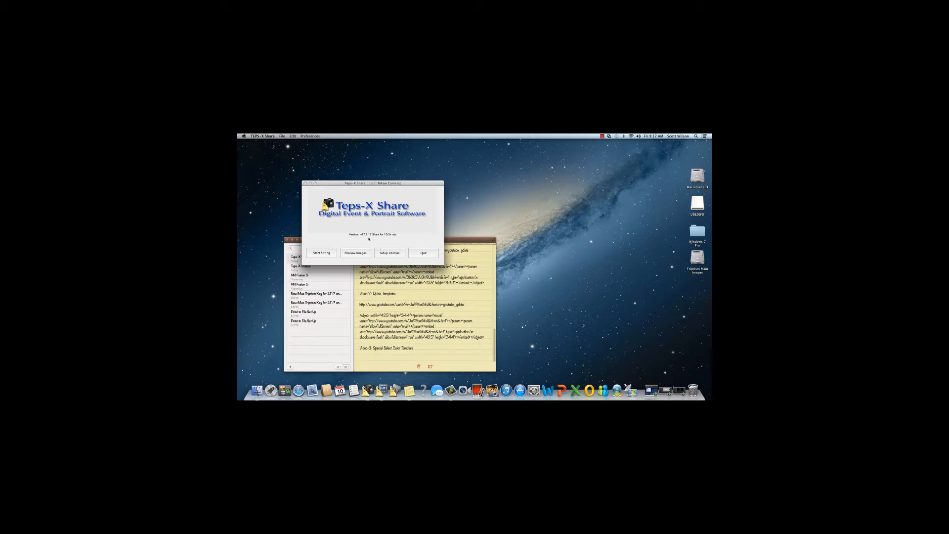
# Review the Operations Window preferences in the TEPS settings, accept them, and open the setup utilities
pyautogui.click(314, 136)
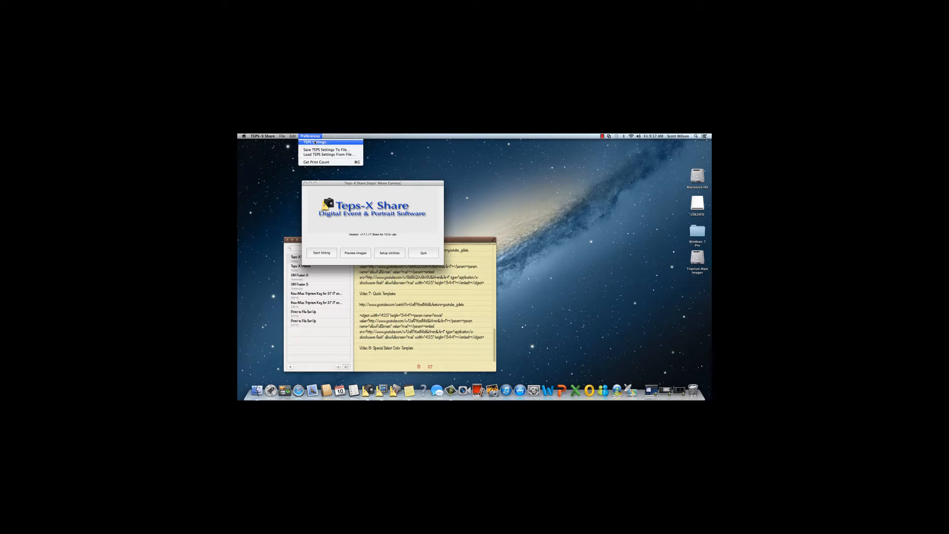
pyautogui.click(314, 142)
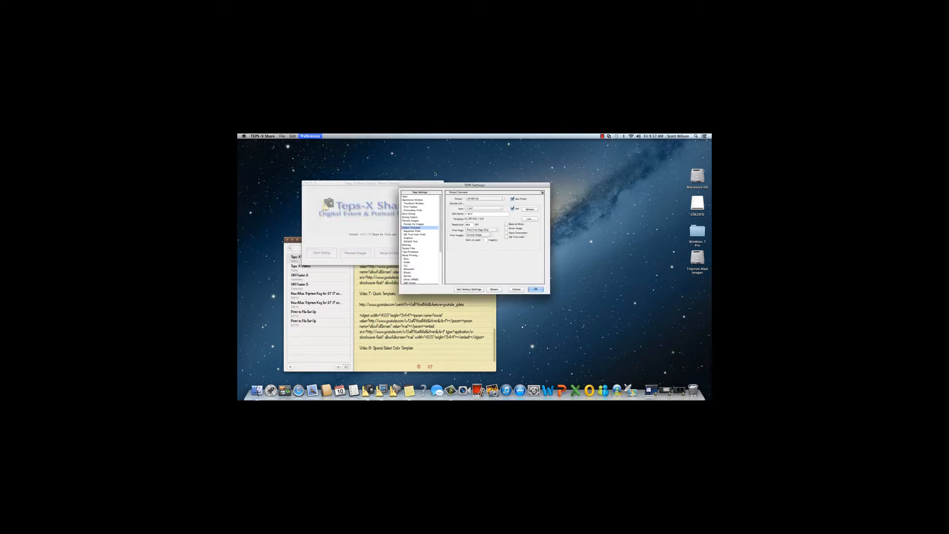
pyautogui.click(410, 200)
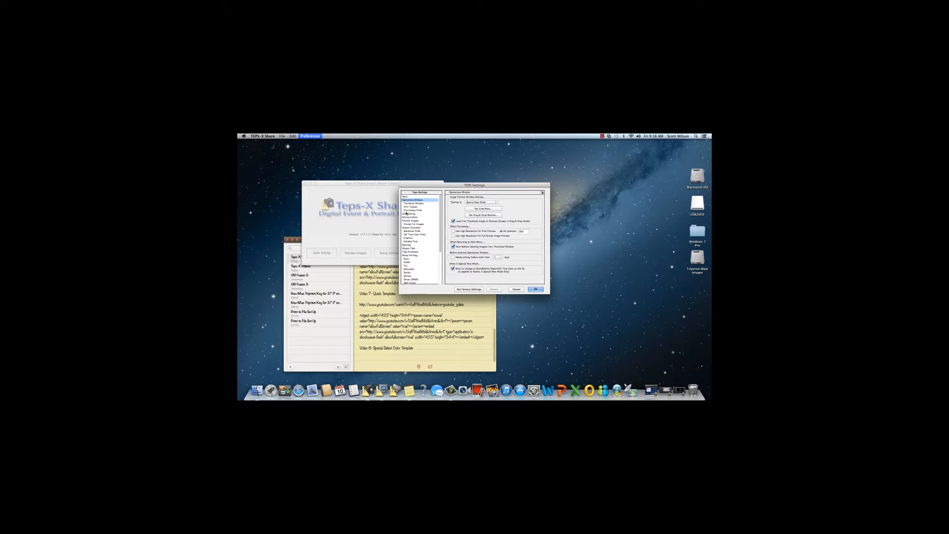
pyautogui.click(538, 290)
pyautogui.click(536, 289)
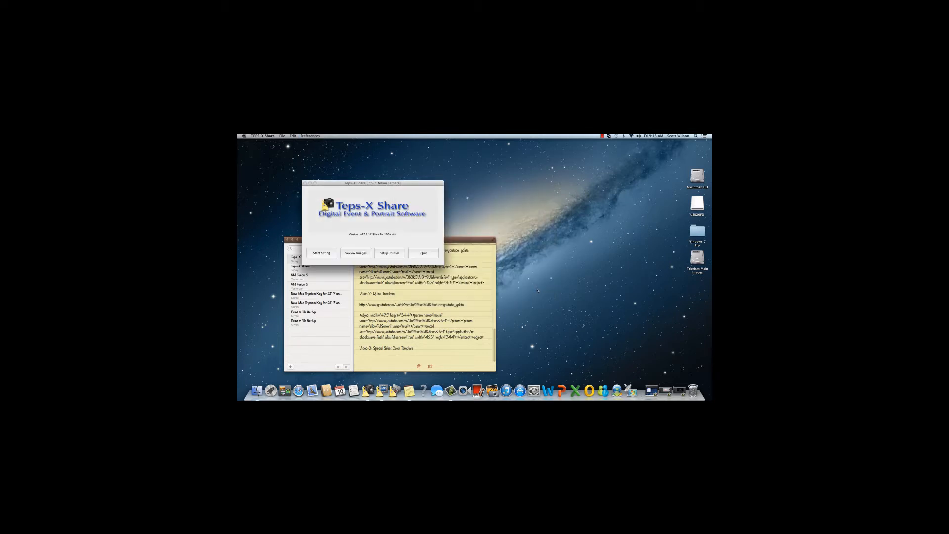
pyautogui.click(390, 253)
pyautogui.click(417, 248)
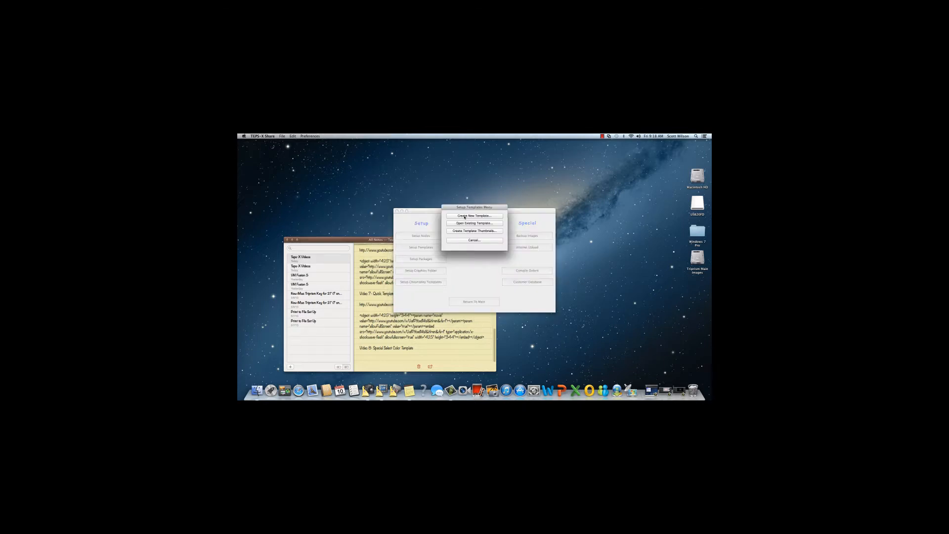
pyautogui.click(465, 216)
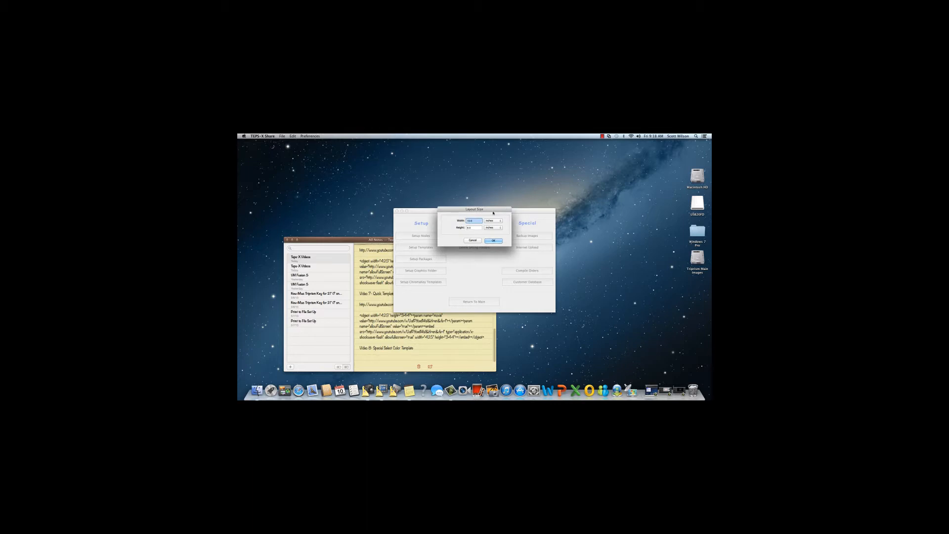
pyautogui.write('5.')
pyautogui.write('7')
pyautogui.press('Return')
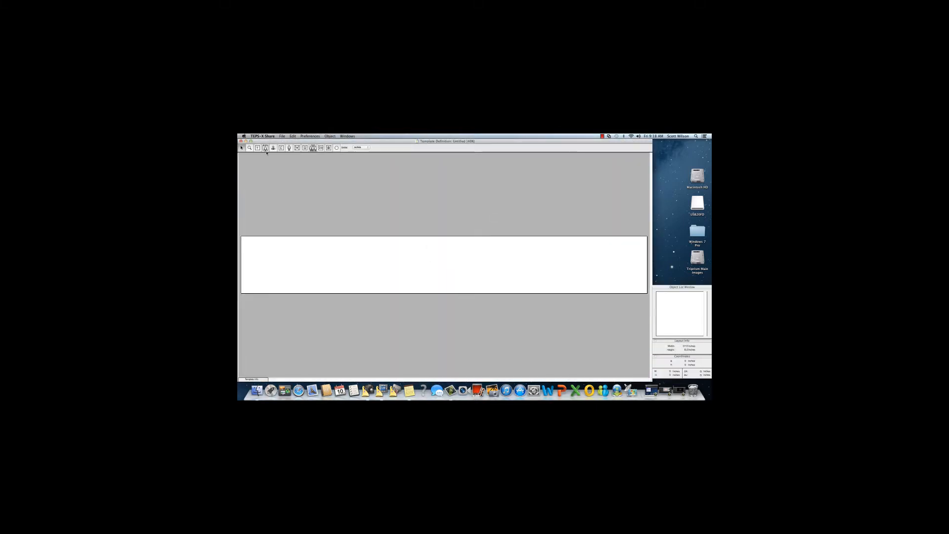
pyautogui.click(241, 141)
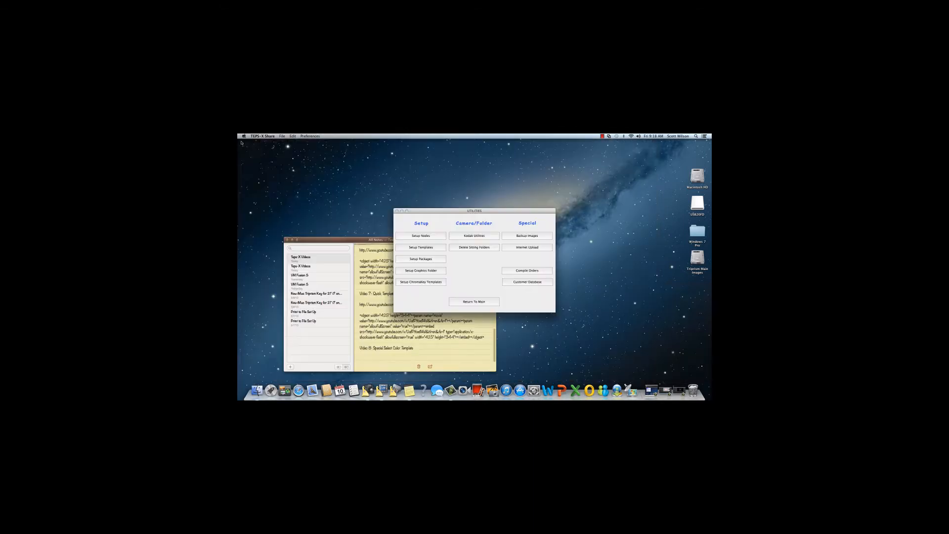
# Create a new template with a layout 5 inches wide and 7 inches high
pyautogui.click(425, 247)
pyautogui.click(464, 216)
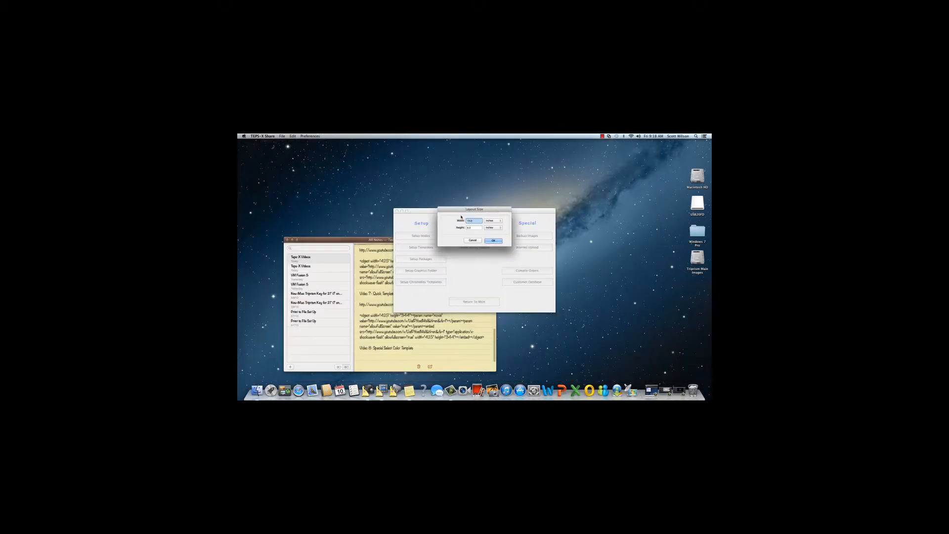
pyautogui.write('5')
pyautogui.press('Tab')
pyautogui.write('7')
pyautogui.press('Tab')
pyautogui.press('Return')
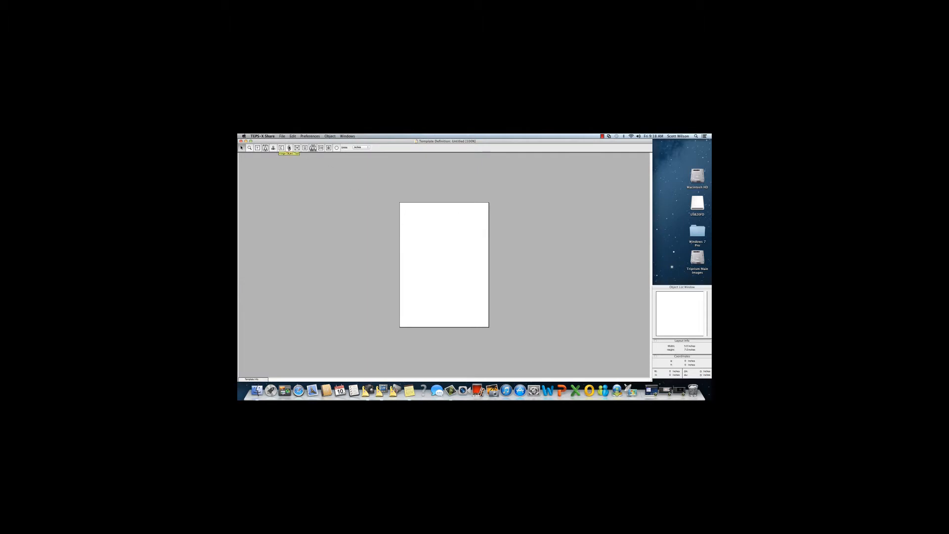
# Add a single image object with the default size and duplication settings, and make it fill the whole layout
pyautogui.click(421, 239)
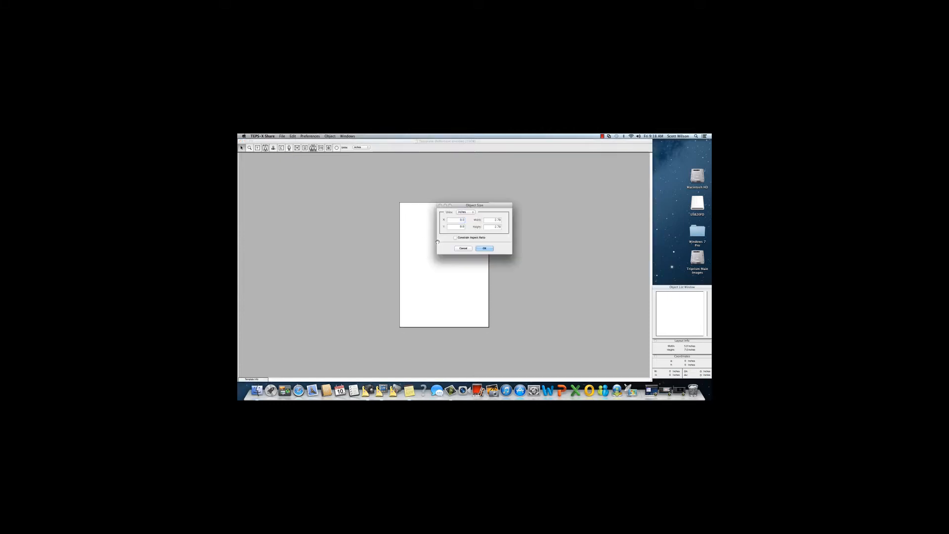
pyautogui.click(481, 248)
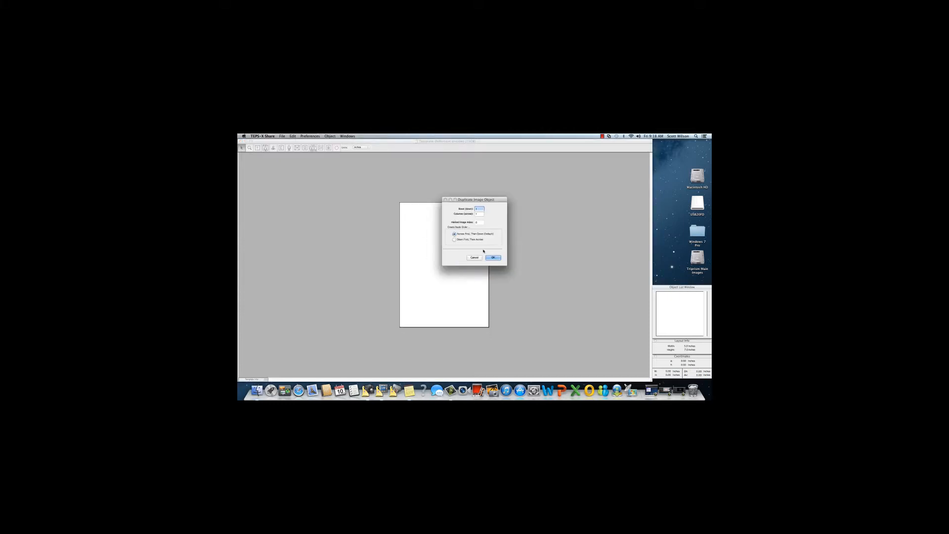
pyautogui.click(492, 258)
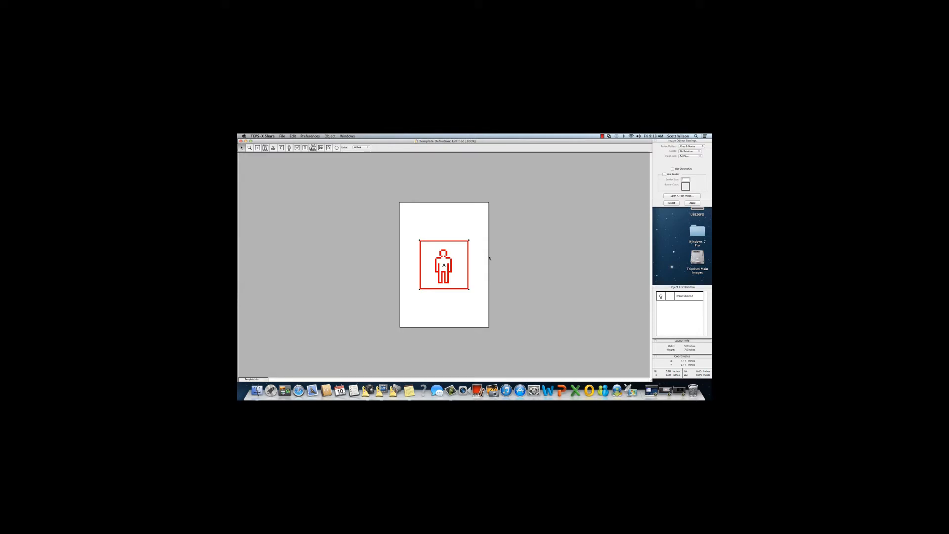
pyautogui.press('super+f')
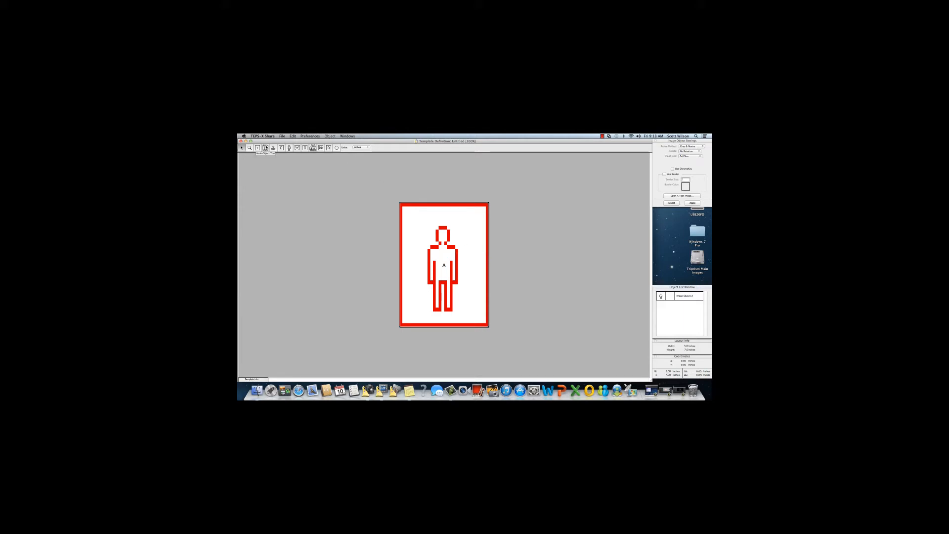
# Place a single node object from the 5x7 Node file on the layout and apply 1 as its marked image setting
pyautogui.click(266, 147)
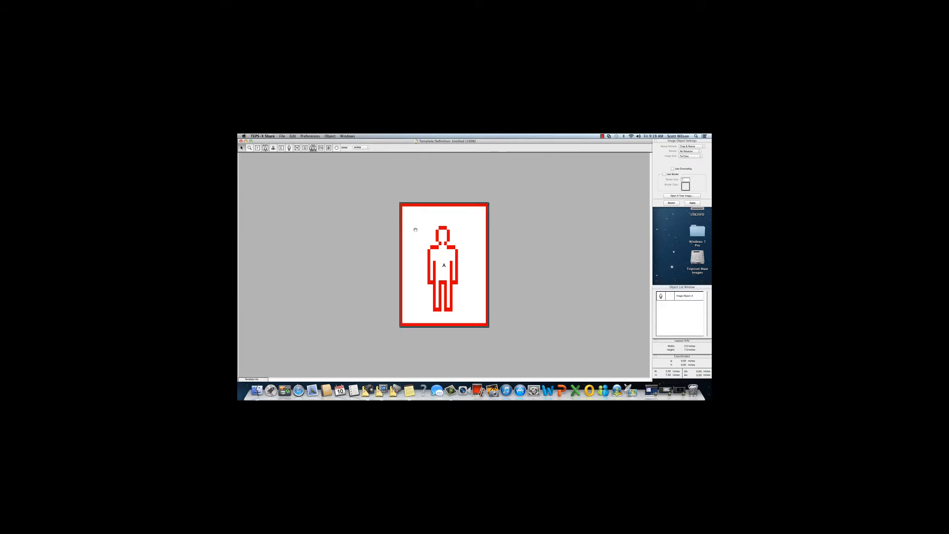
pyautogui.click(414, 228)
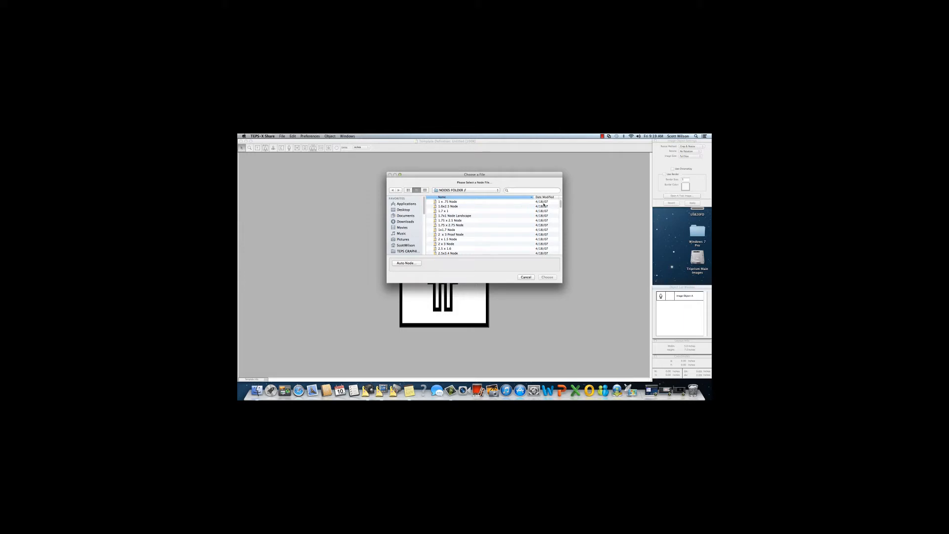
pyautogui.moveTo(561, 203); pyautogui.dragTo(561, 234)
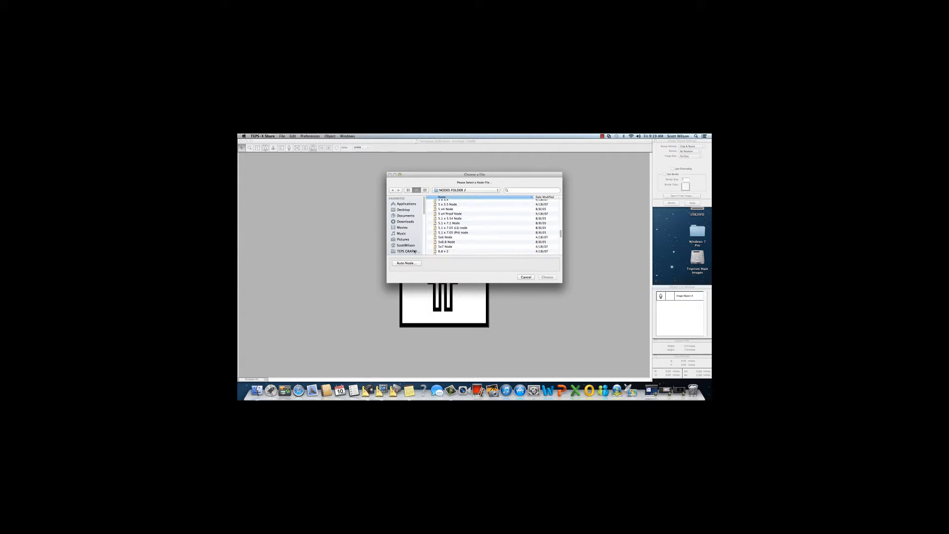
pyautogui.click(445, 246)
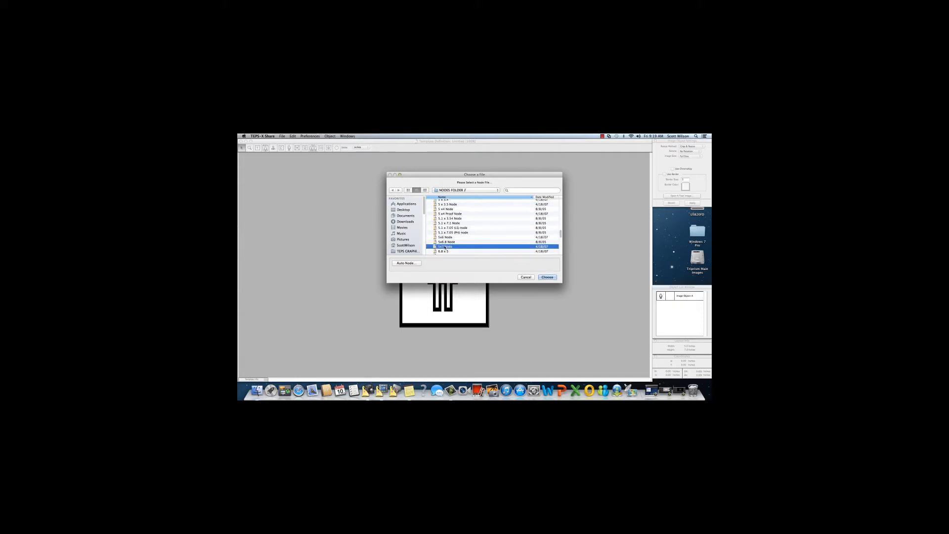
pyautogui.click(545, 277)
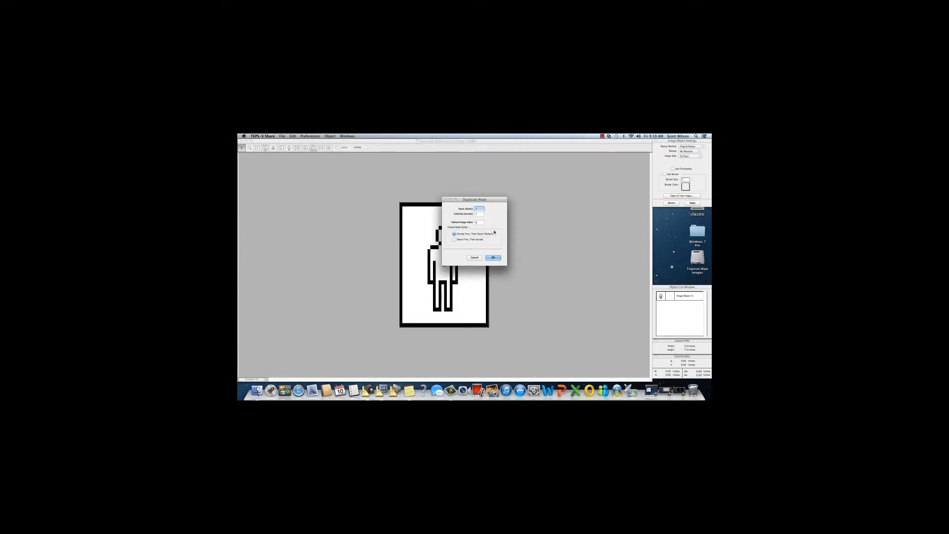
pyautogui.click(492, 257)
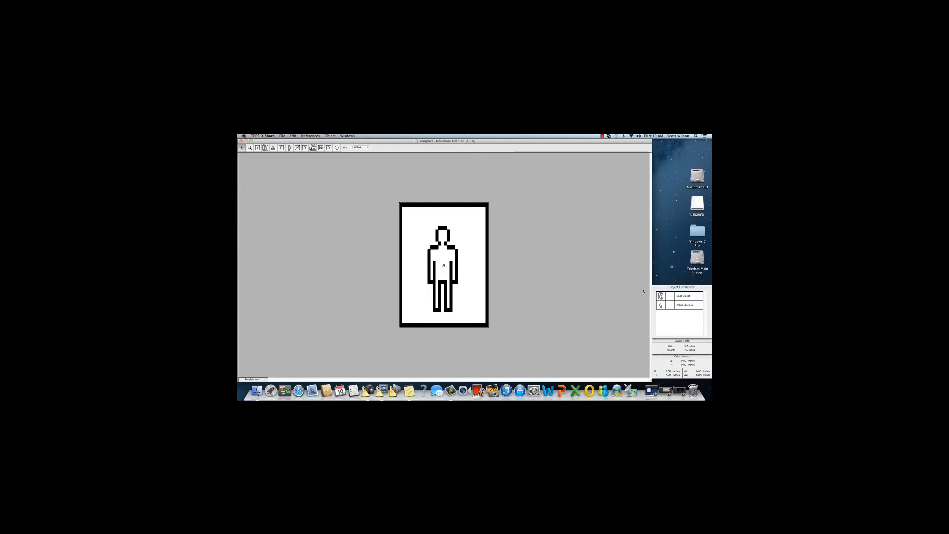
pyautogui.click(680, 296)
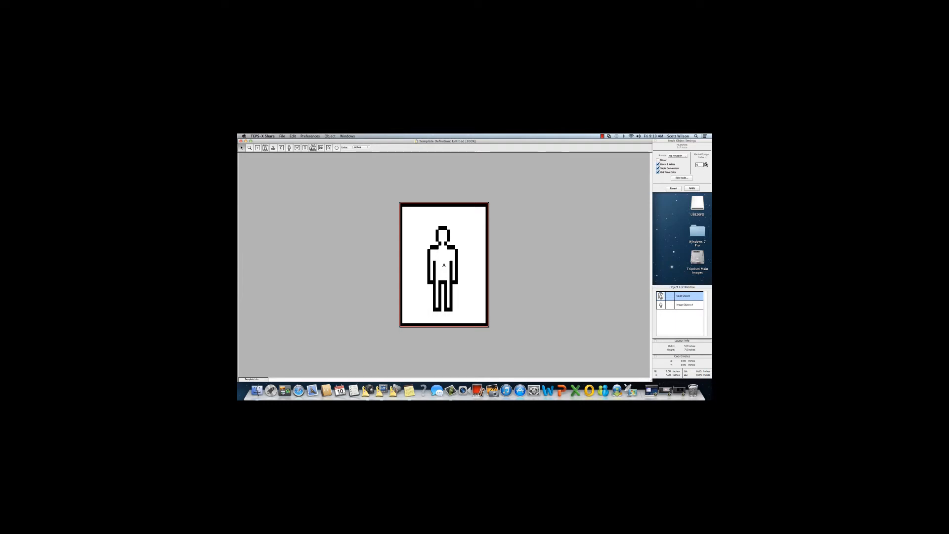
pyautogui.click(693, 188)
# Save the template as P2F_5x7_SelectColor in the templates folder
pyautogui.click(282, 137)
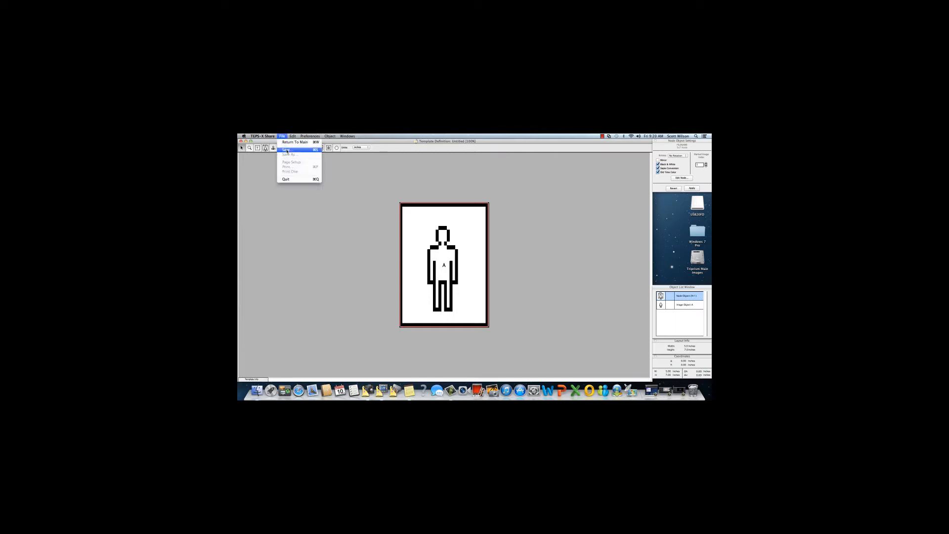
pyautogui.click(287, 150)
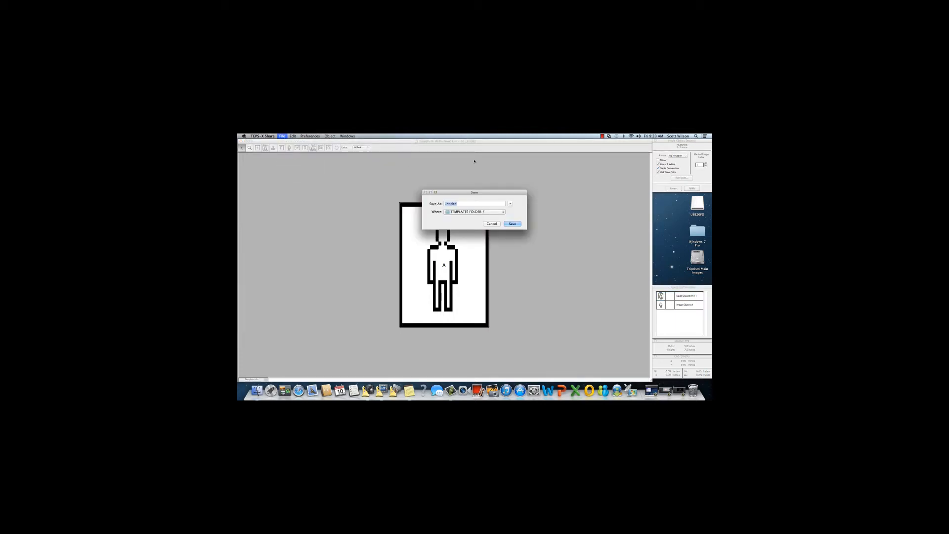
pyautogui.write('p2F_5x7_SelectColr')
pyautogui.click(512, 224)
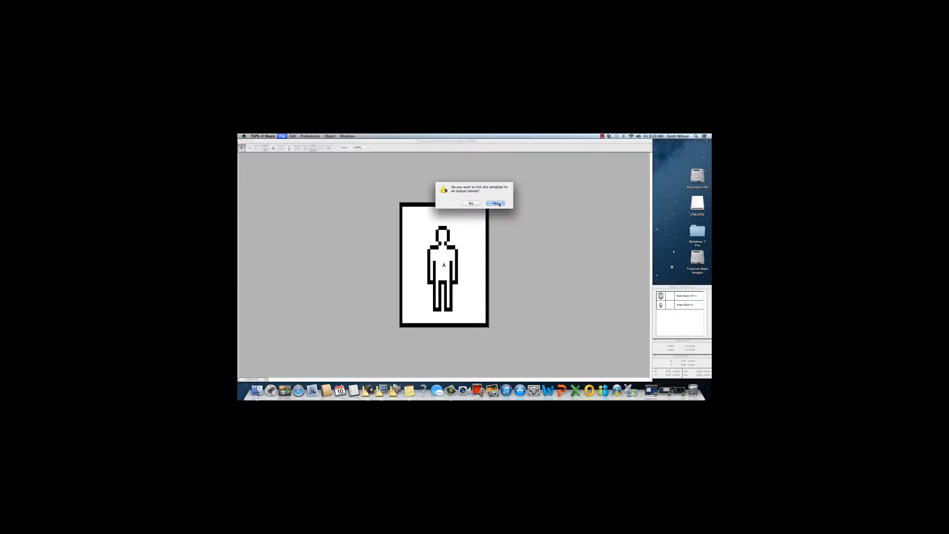
# Link the template to an output canvas that uses a Print To File printer and prints marked images
pyautogui.click(496, 203)
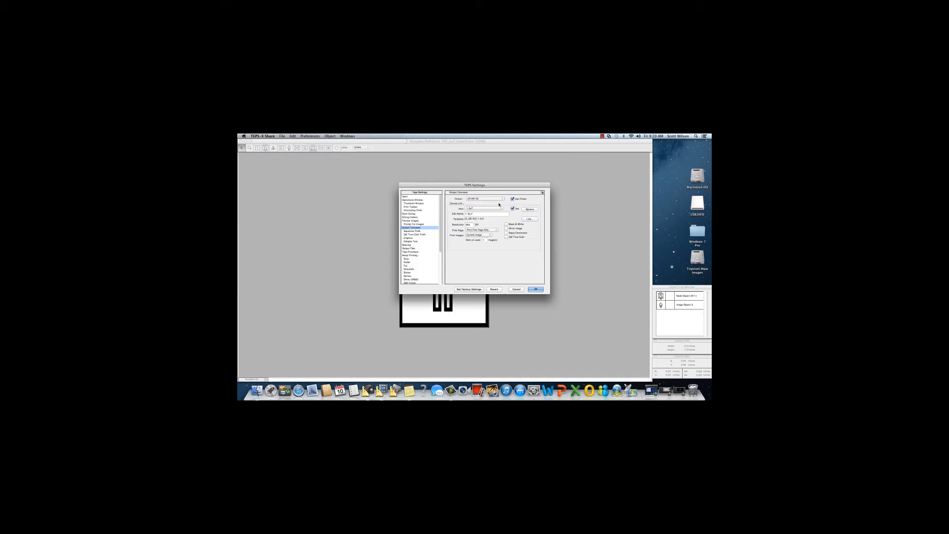
pyautogui.click(501, 199)
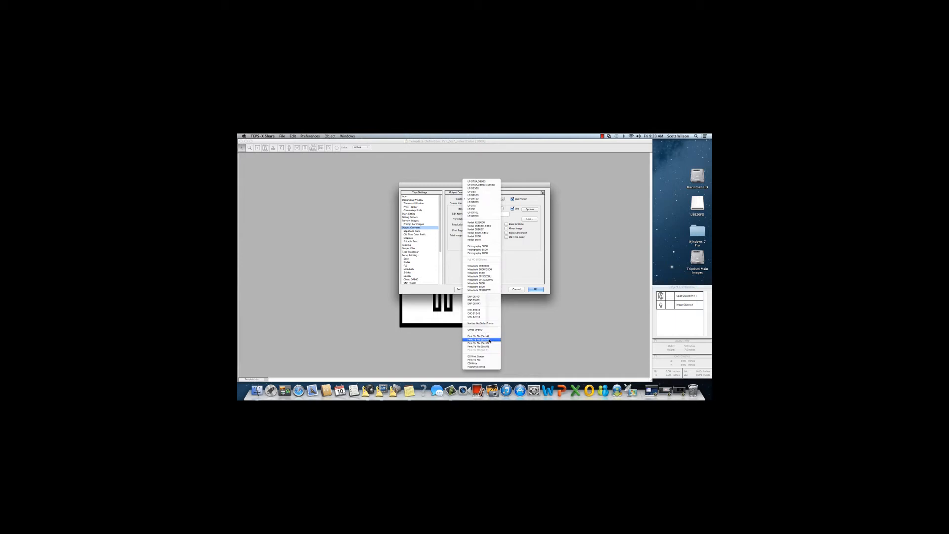
pyautogui.click(489, 340)
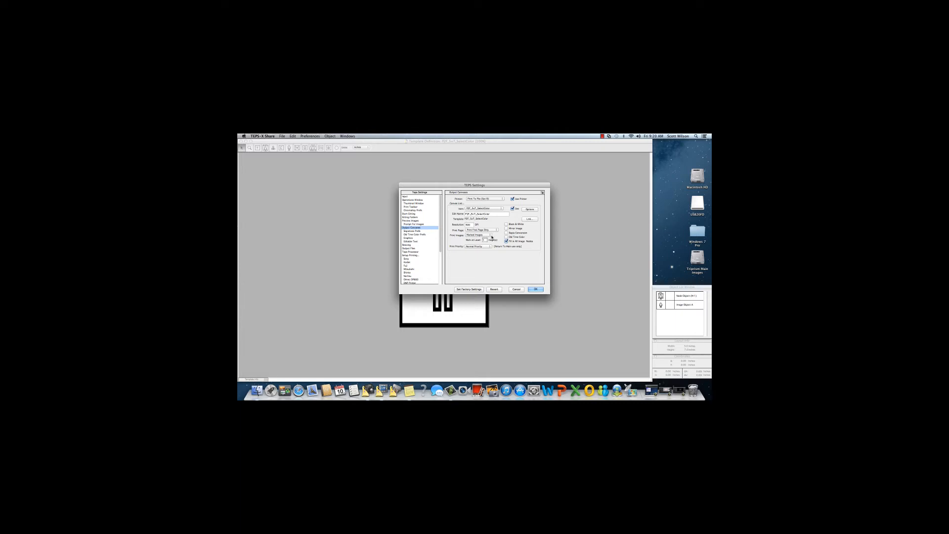
pyautogui.click(483, 237)
pyautogui.click(478, 232)
pyautogui.click(490, 236)
pyautogui.click(484, 239)
# Review the output canvas's Print To File options and accept them
pyautogui.click(531, 220)
pyautogui.click(529, 209)
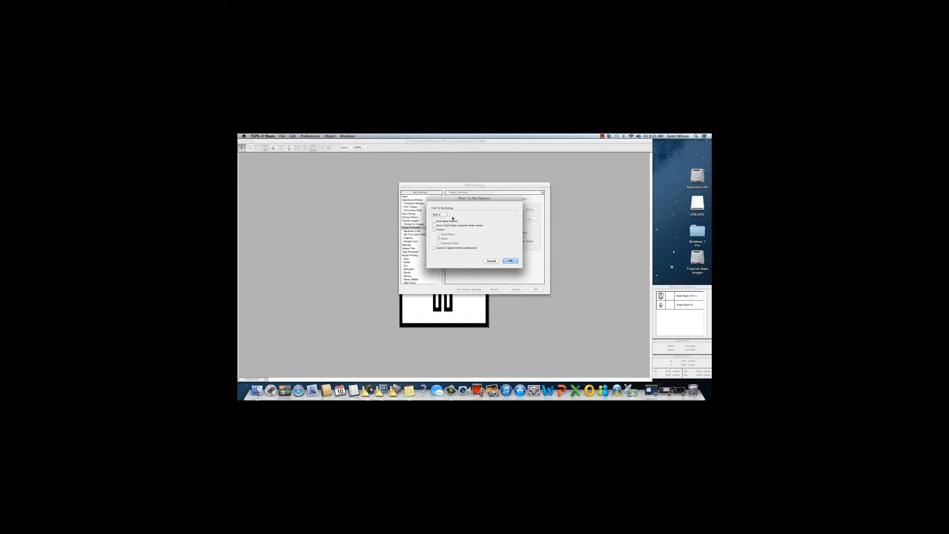
pyautogui.click(511, 261)
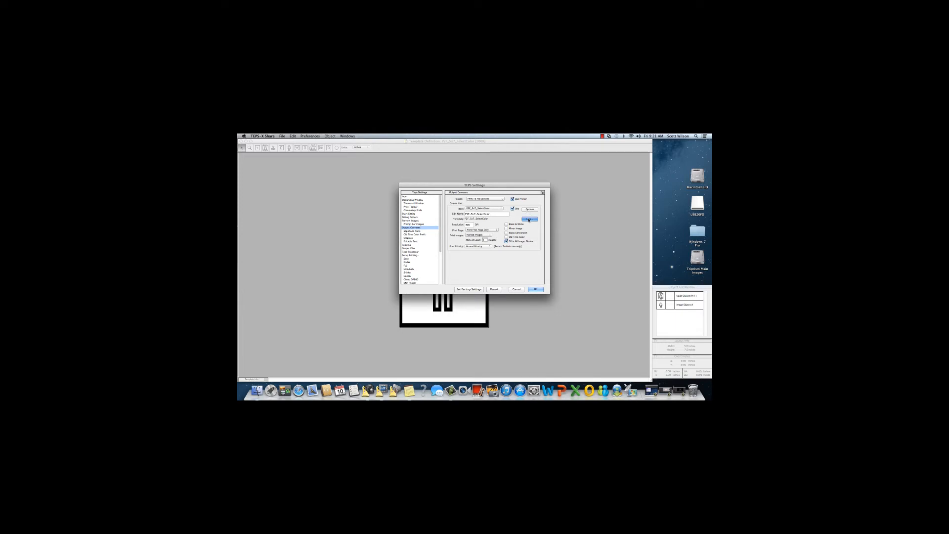
# Find the P2F_5x7_SelectColor template by searching for P2F, link it to the output canvas, and accept the settings
pyautogui.click(529, 219)
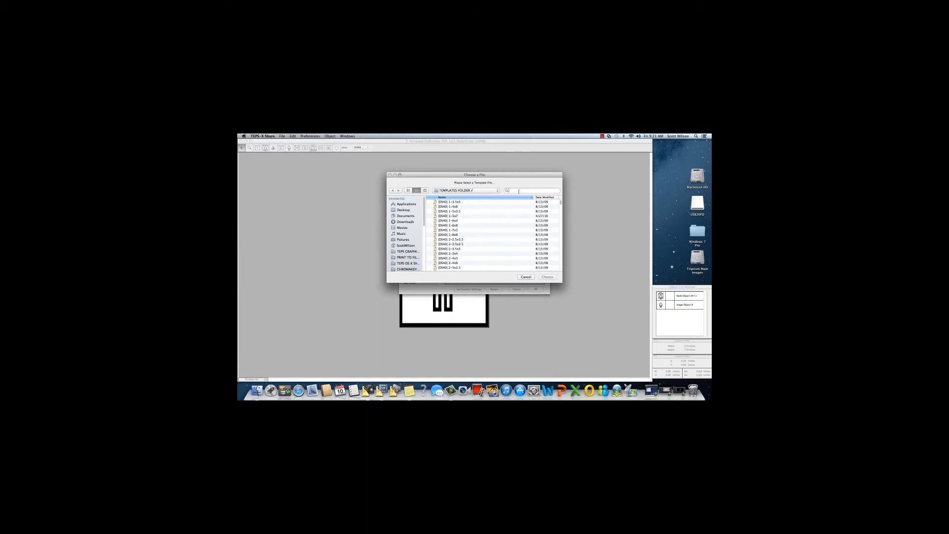
pyautogui.write('P2F')
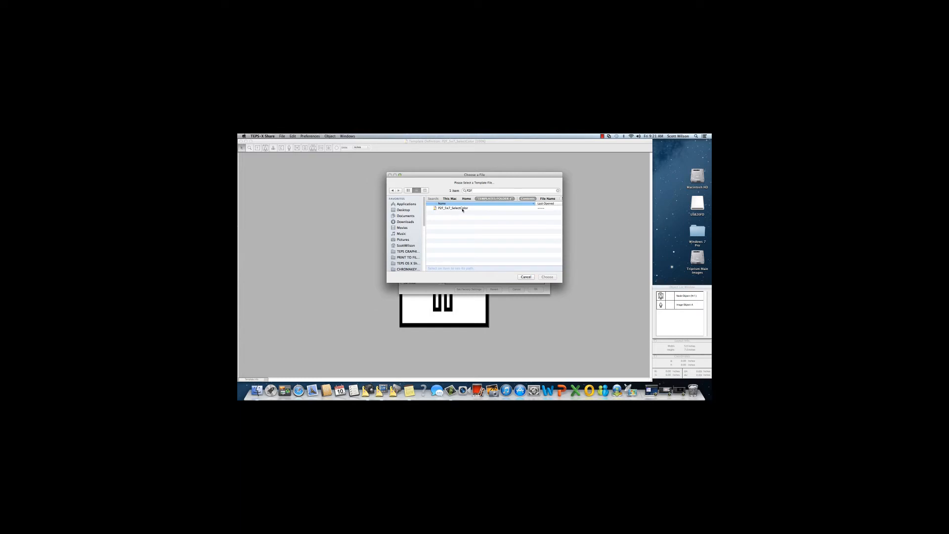
pyautogui.click(461, 208)
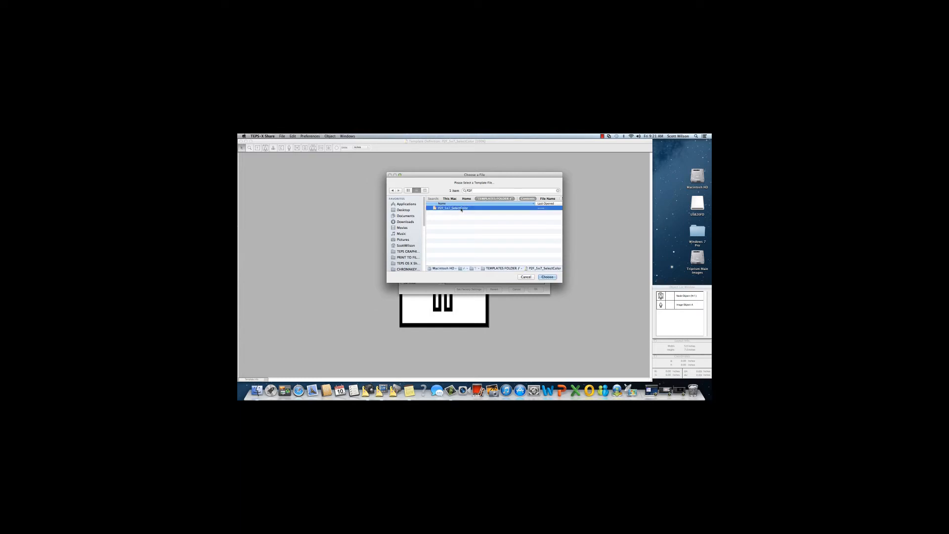
pyautogui.click(547, 277)
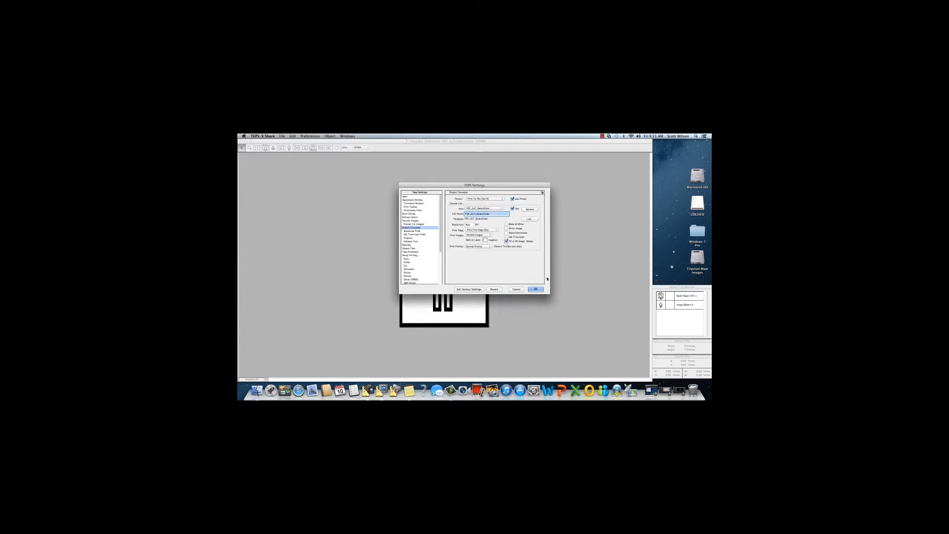
pyautogui.click(536, 289)
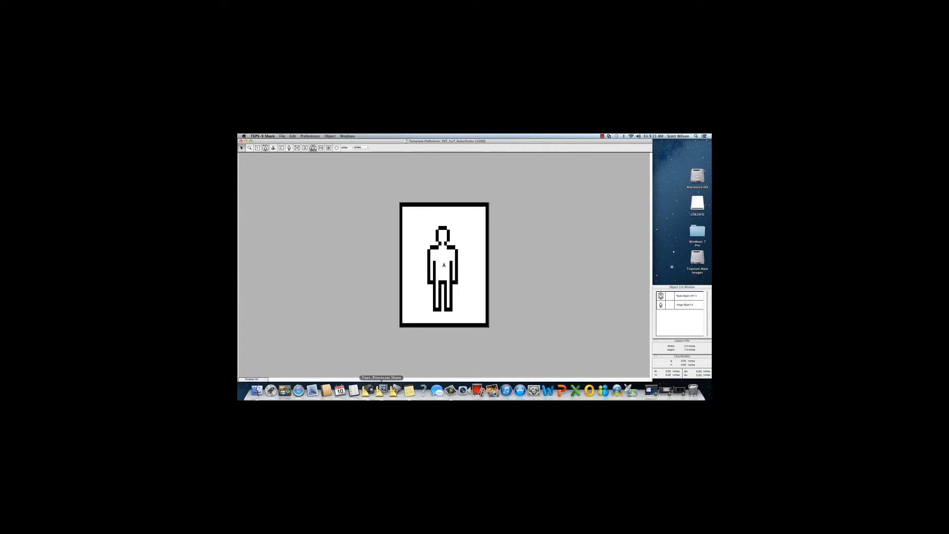
# Switch to Teps-Processor Share, pause its processing and open its settings
pyautogui.click(382, 390)
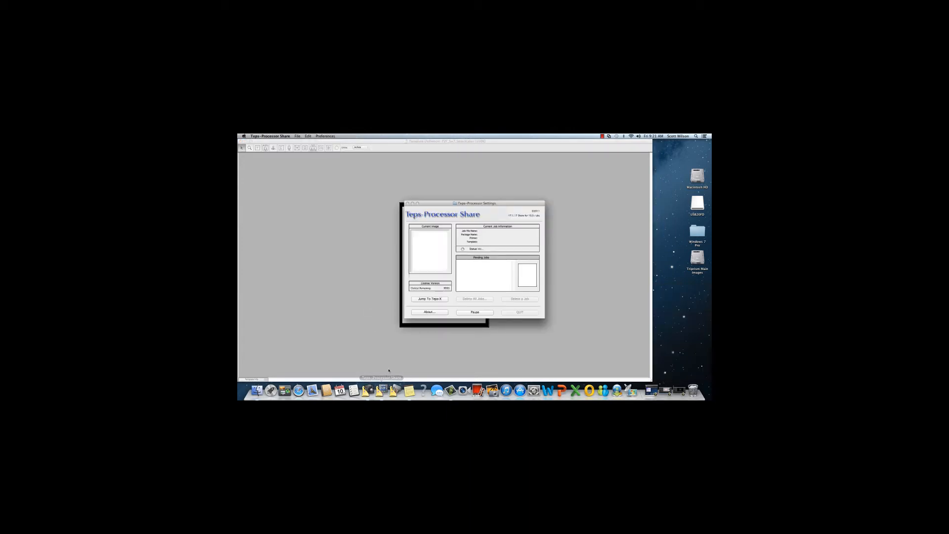
pyautogui.click(473, 313)
pyautogui.click(325, 136)
pyautogui.click(334, 143)
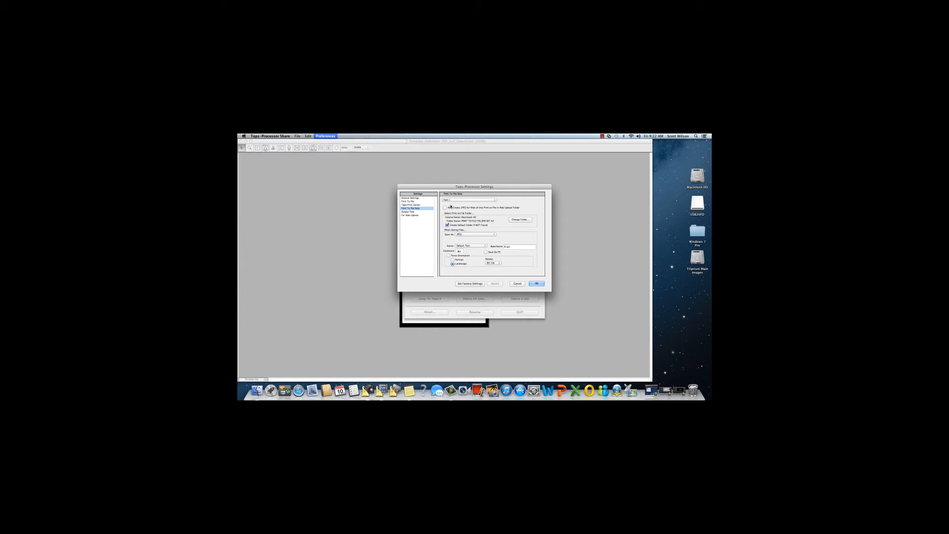
# Review the folder and file-saving options of the second Print To File set, accept the settings and resume processing
pyautogui.click(485, 201)
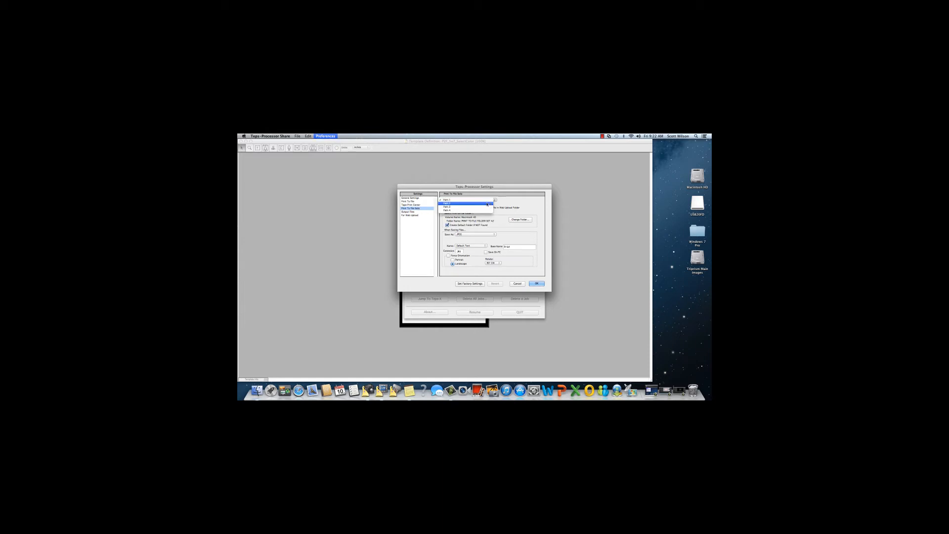
pyautogui.click(486, 203)
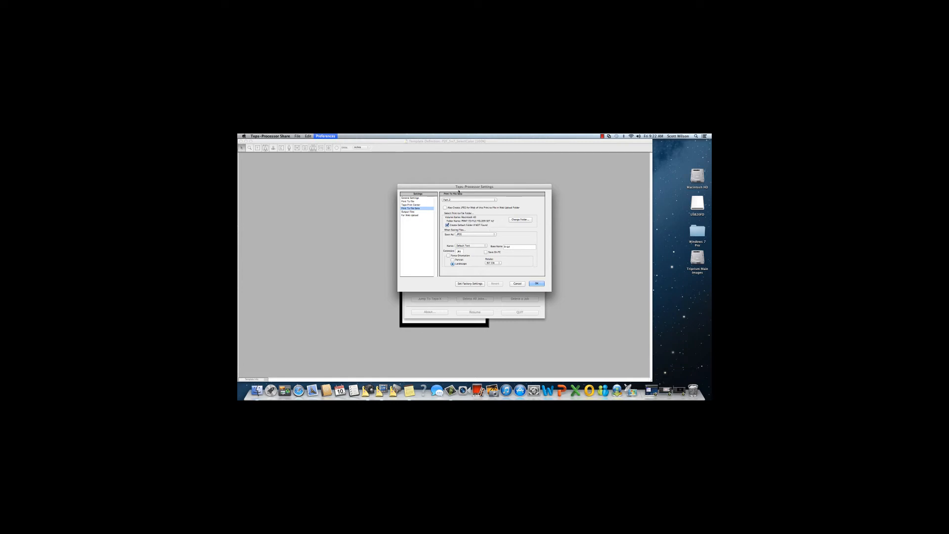
pyautogui.click(494, 200)
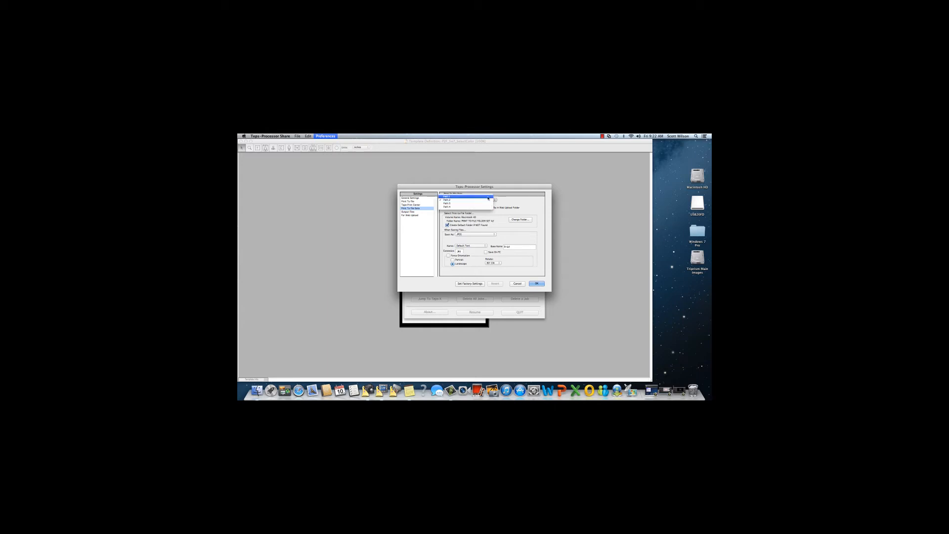
pyautogui.click(511, 201)
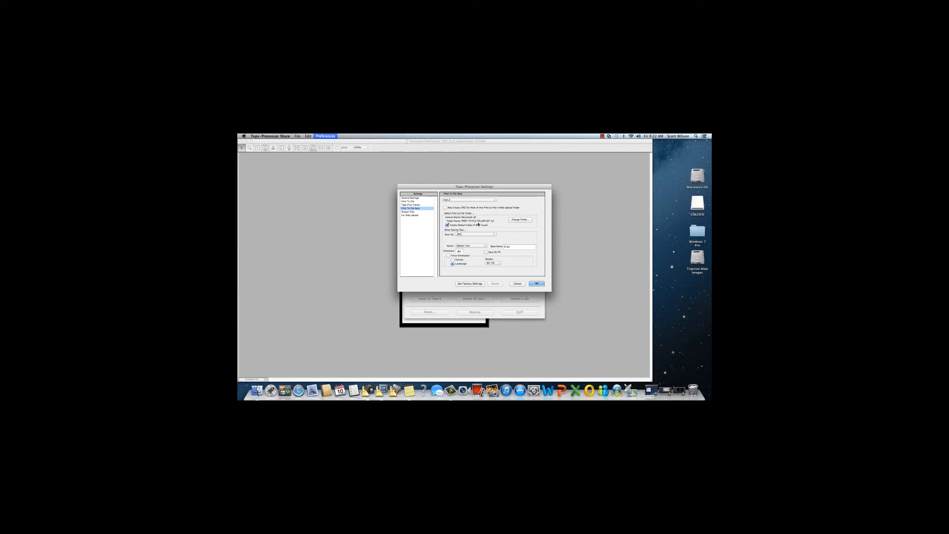
pyautogui.click(537, 283)
pyautogui.click(479, 311)
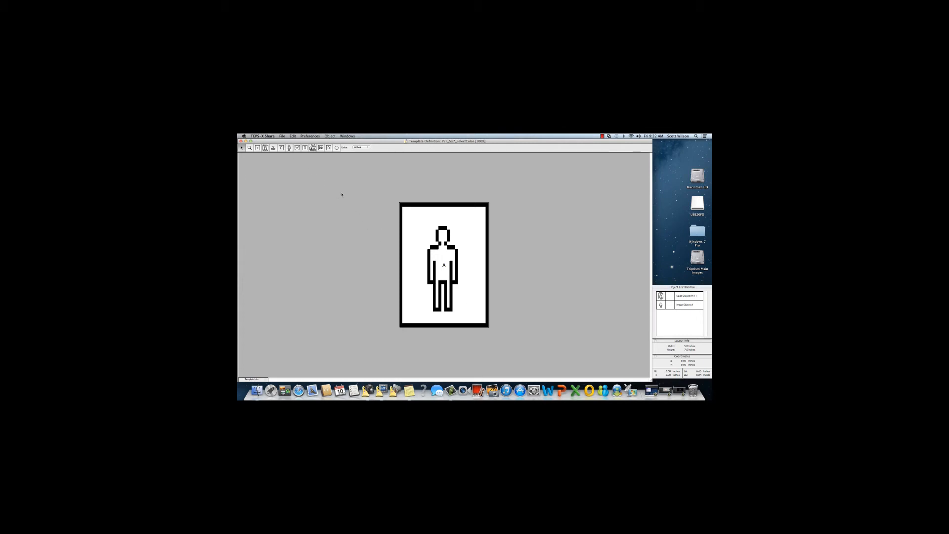
# Close the template definition and create a new package named P2F_5x7_Select Color
pyautogui.click(241, 141)
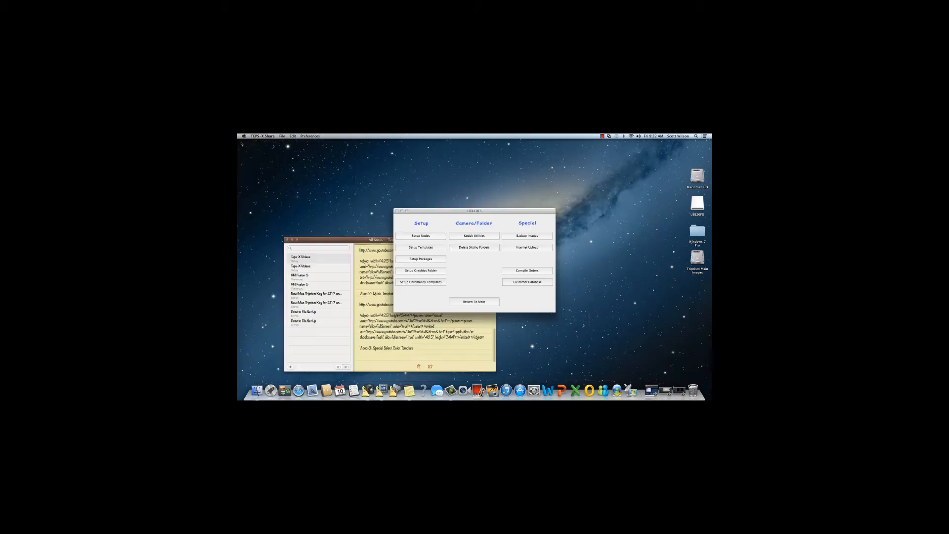
pyautogui.click(426, 260)
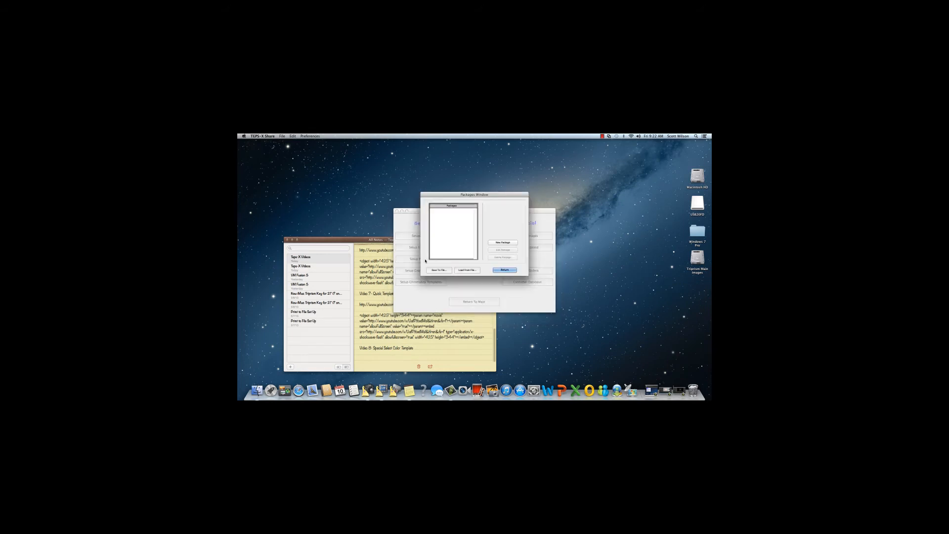
pyautogui.click(502, 243)
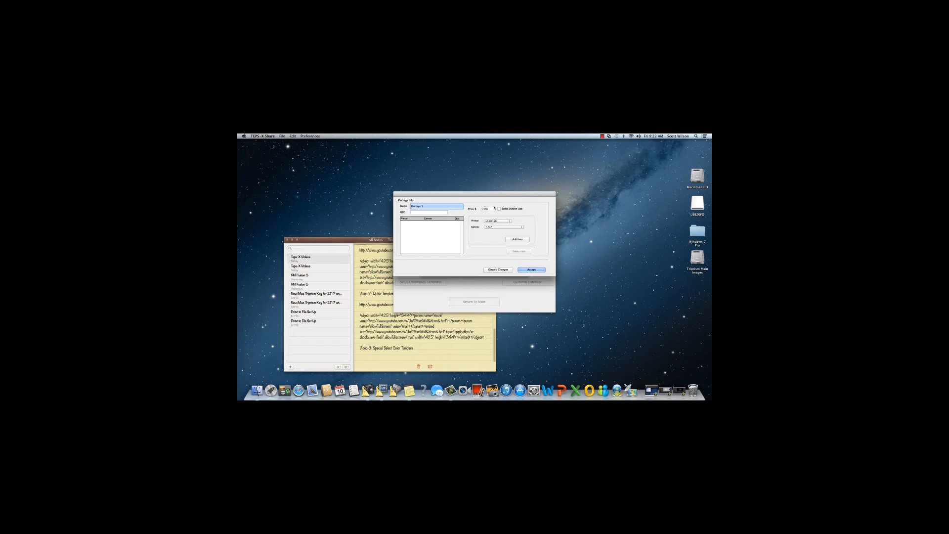
pyautogui.write('P2F_5x7_Select Color')
# Add an item to the package using the second Print To File set as printer and the select-color canvas
pyautogui.click(511, 223)
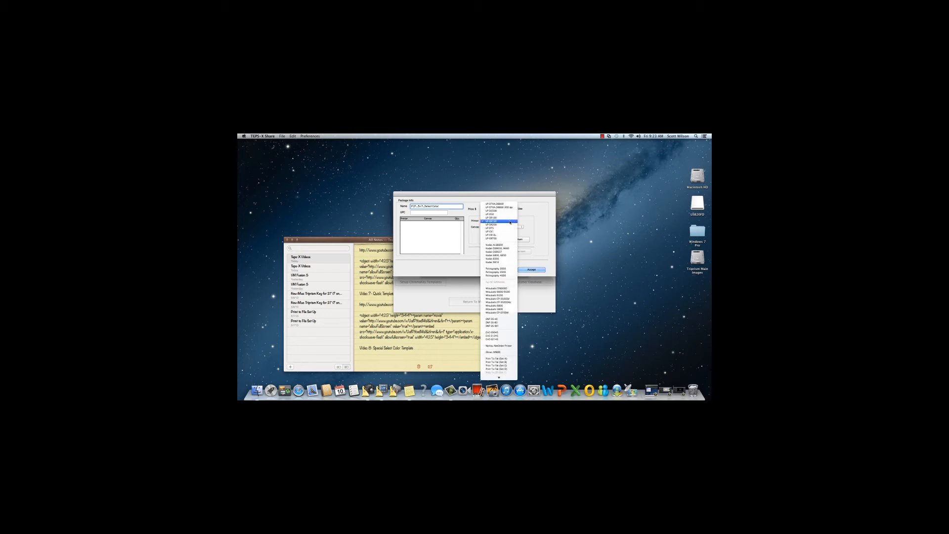
pyautogui.click(503, 363)
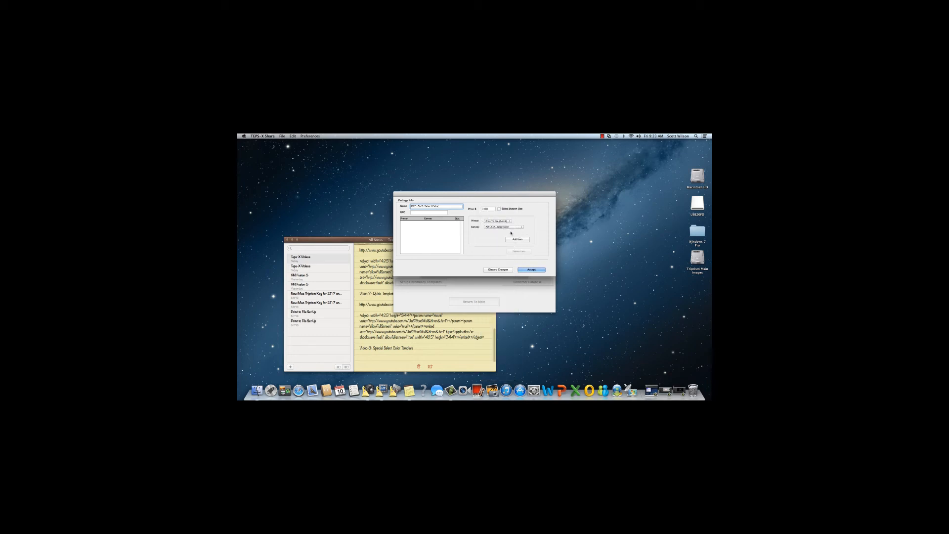
pyautogui.click(517, 240)
# Set the package item's print quantity to 1, accept the package and close the packages list
pyautogui.doubleClick(456, 223)
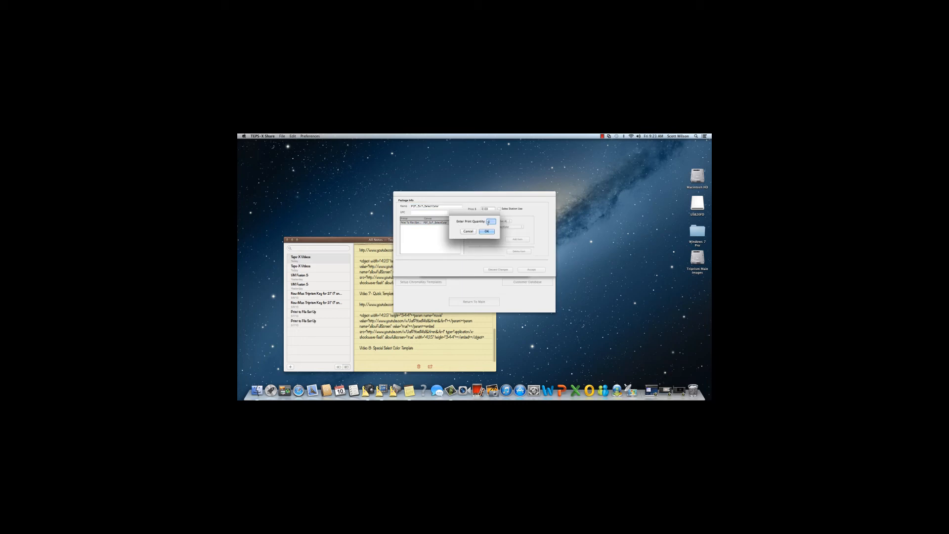
pyautogui.write('45')
pyautogui.moveTo(493, 222); pyautogui.dragTo(474, 223)
pyautogui.write('1')
pyautogui.click(487, 232)
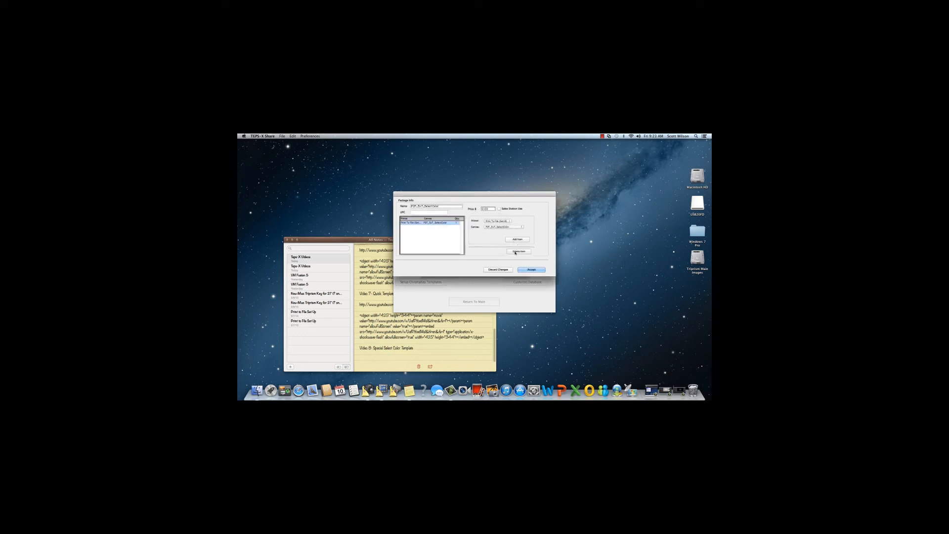
pyautogui.click(535, 271)
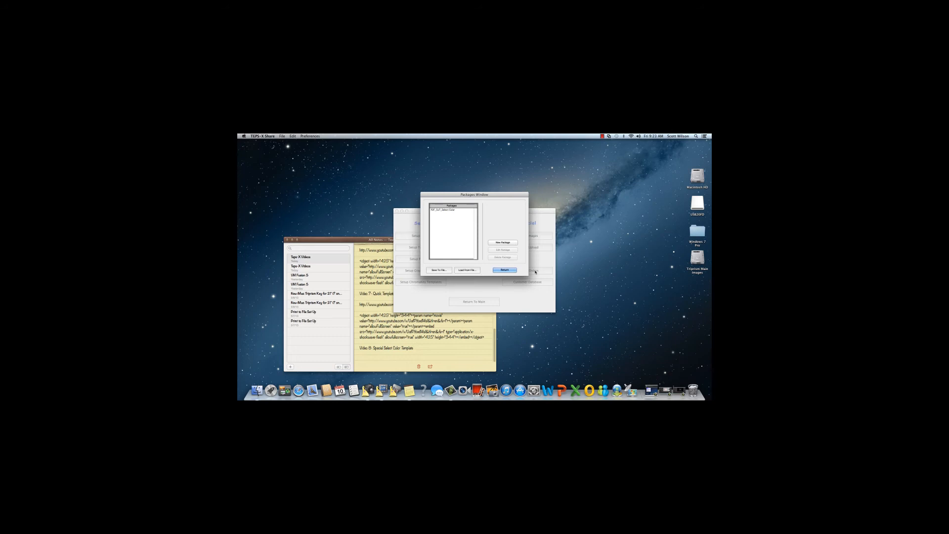
pyautogui.click(505, 269)
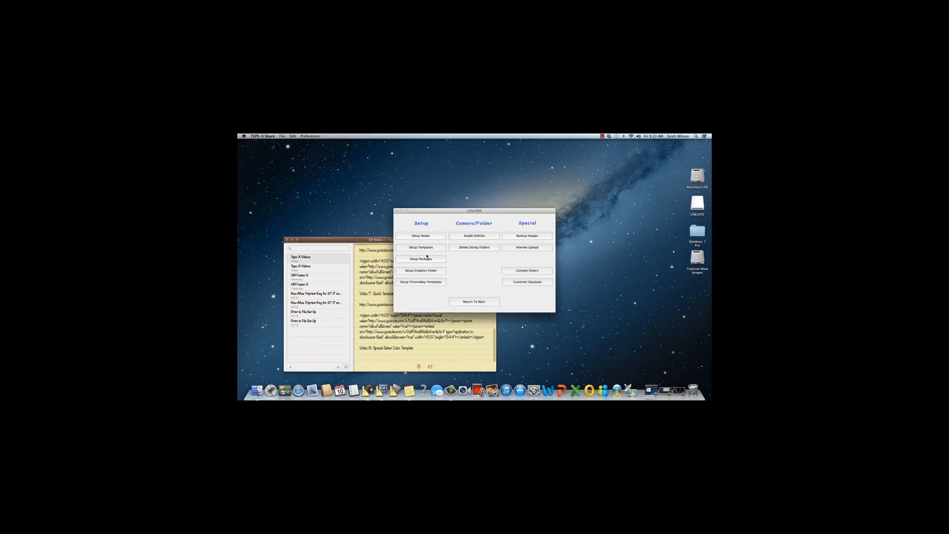
# Return to the main menu, preview the Demo Images folder and display its fourth image
pyautogui.click(465, 301)
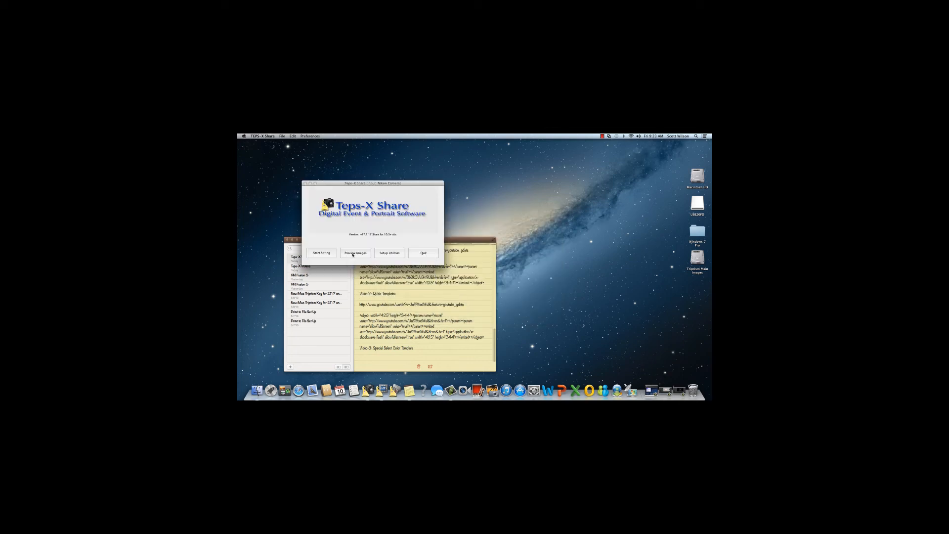
pyautogui.click(352, 253)
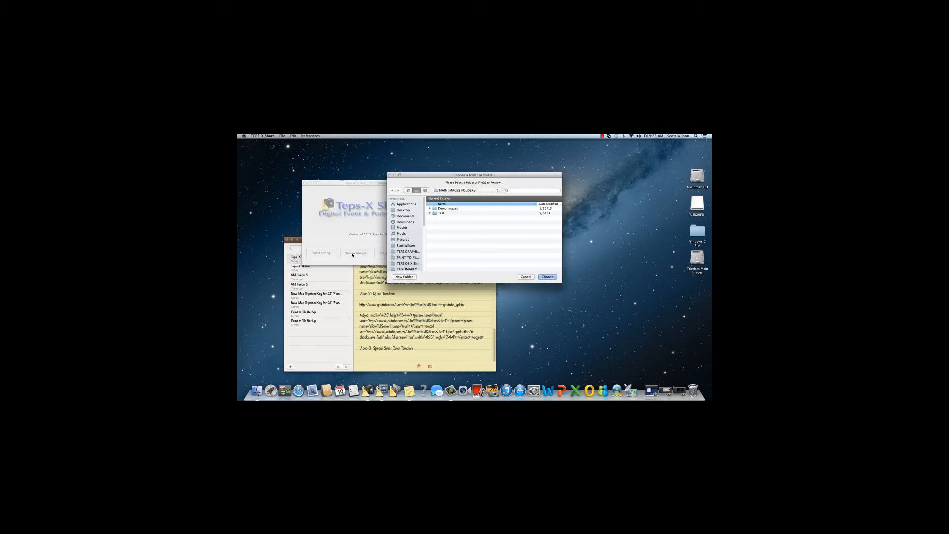
pyautogui.click(441, 208)
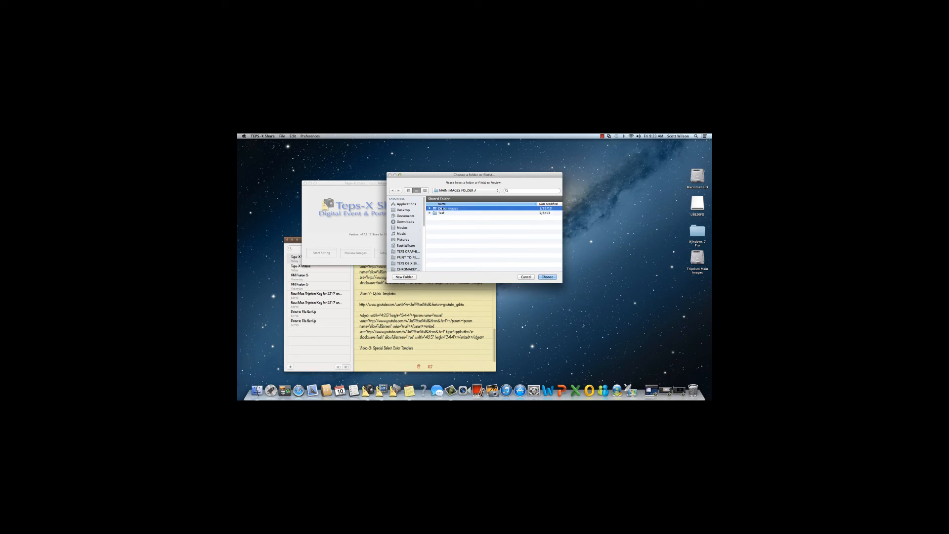
pyautogui.click(547, 276)
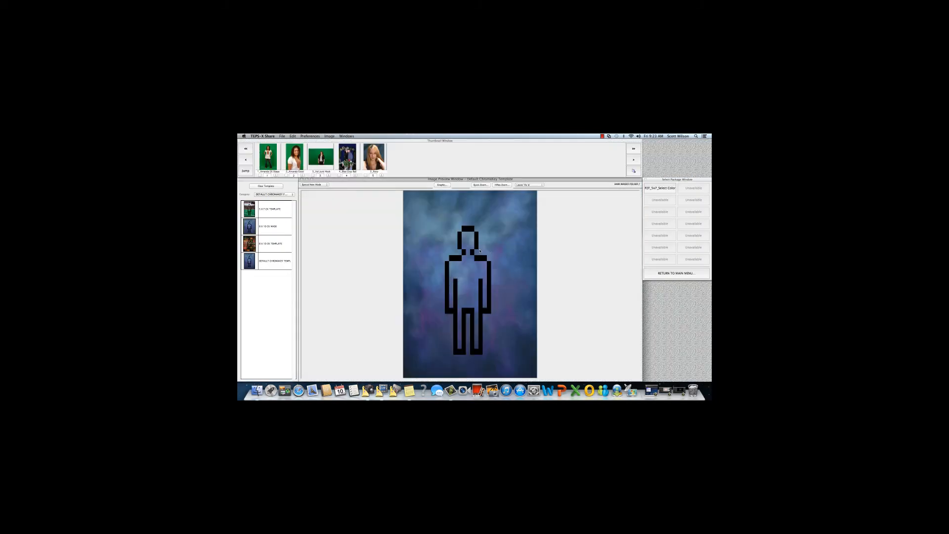
pyautogui.click(347, 157)
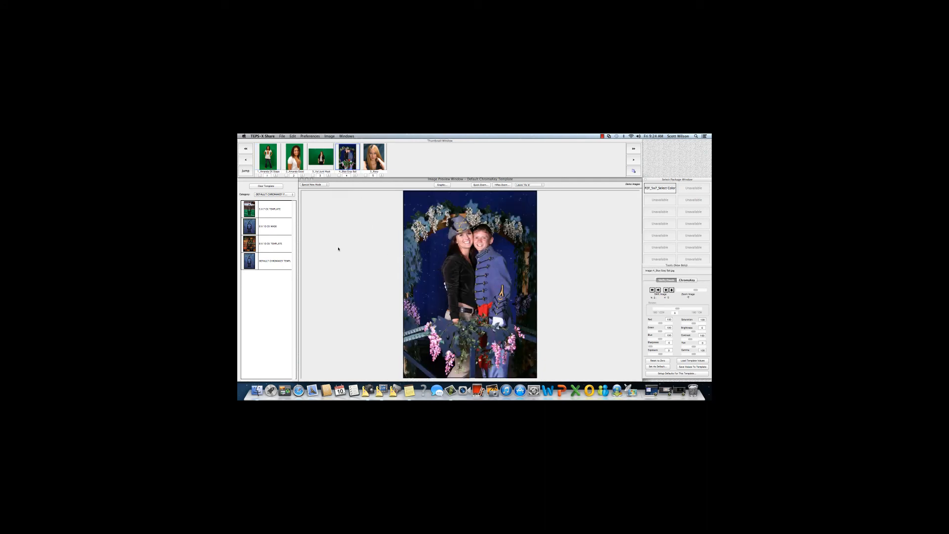
# Switch the image preview through Single Image Mode and Chromakey Mode and back to the special mode with the template list
pyautogui.click(327, 186)
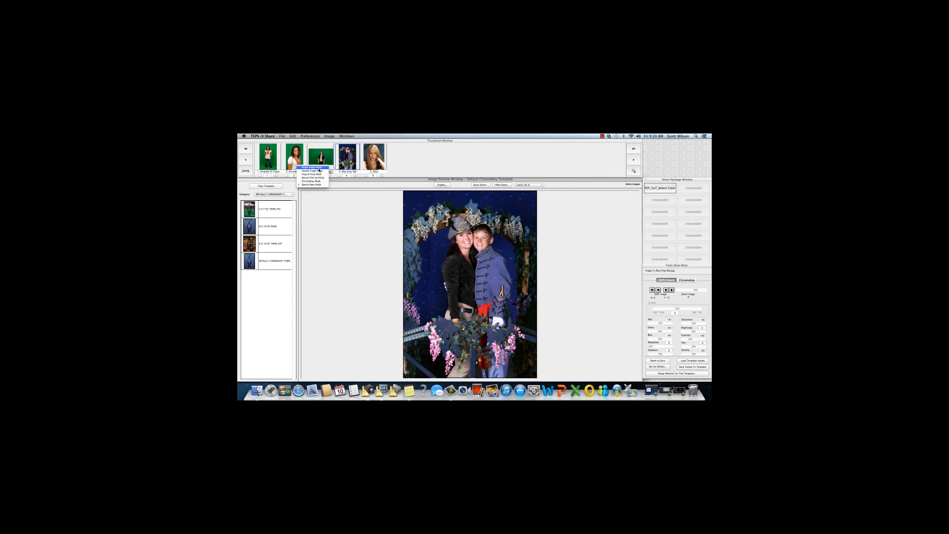
pyautogui.click(316, 168)
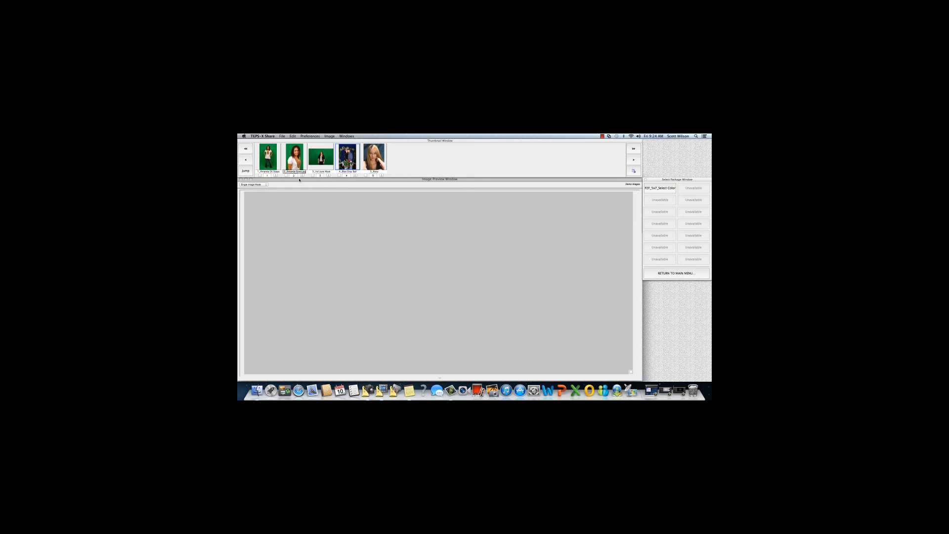
pyautogui.click(266, 185)
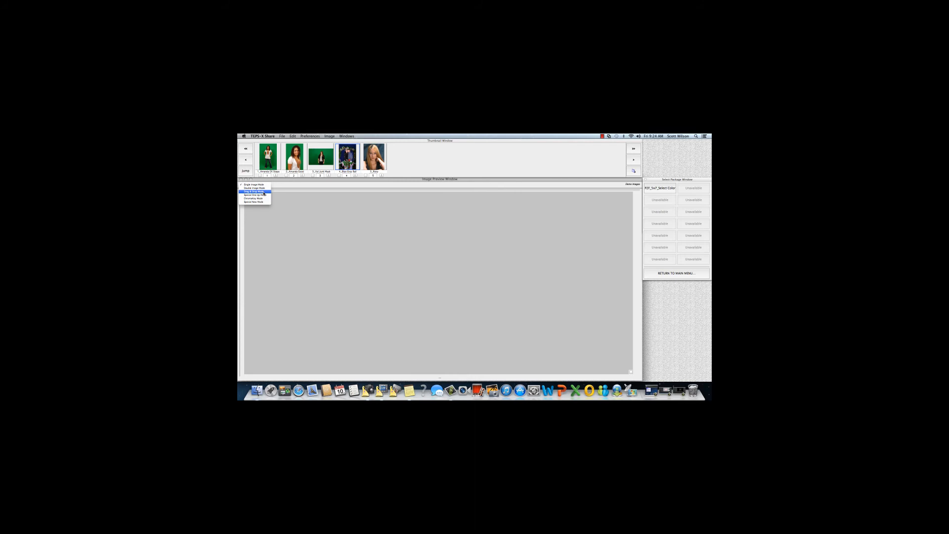
pyautogui.click(263, 198)
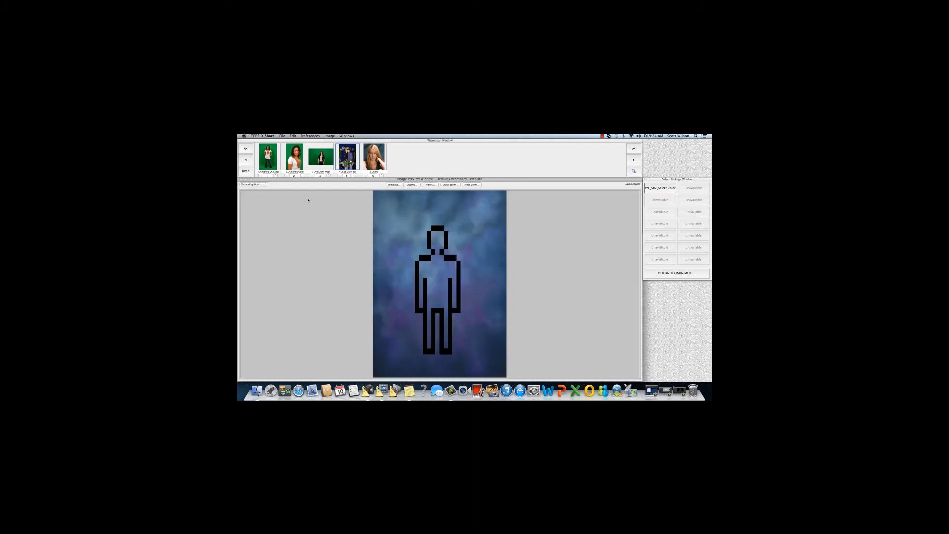
pyautogui.click(266, 185)
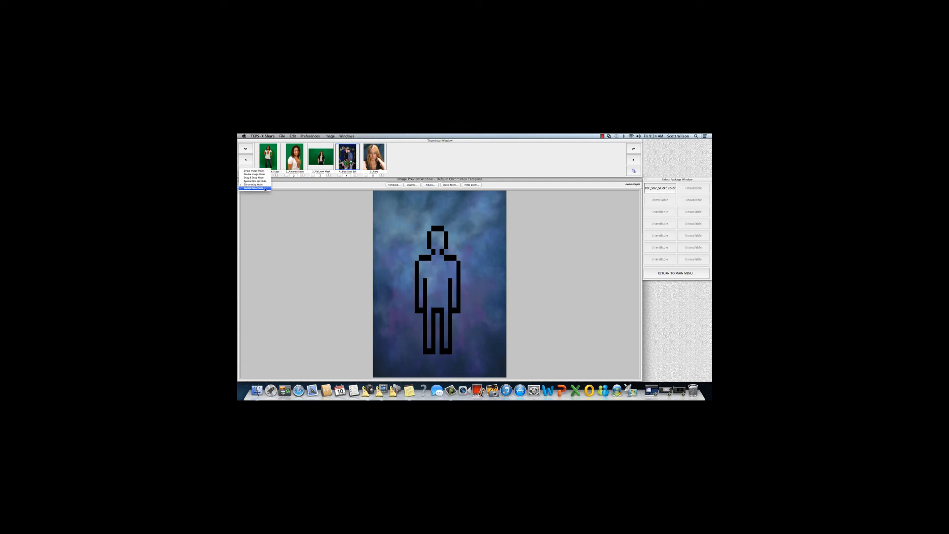
pyautogui.click(265, 188)
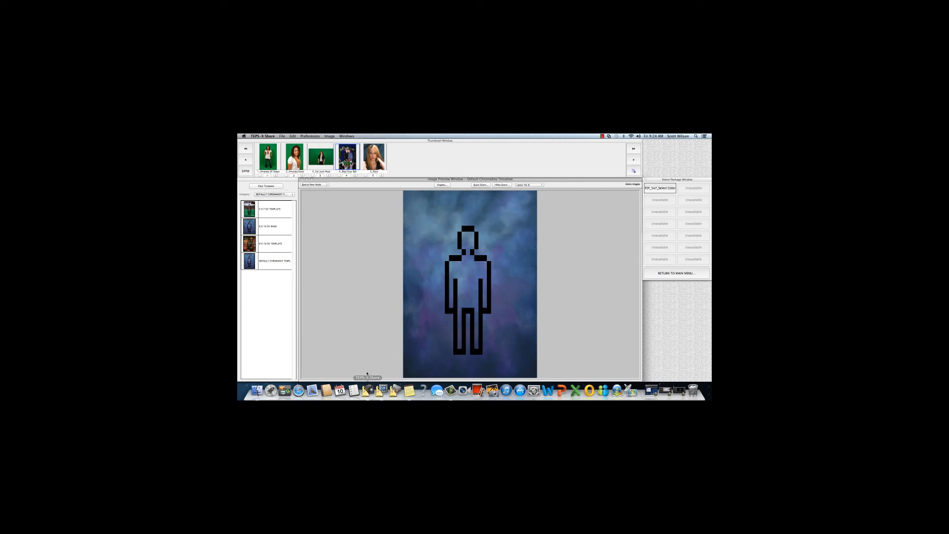
# Move the Select Package window up to sit directly beneath the menu bar
pyautogui.click(347, 136)
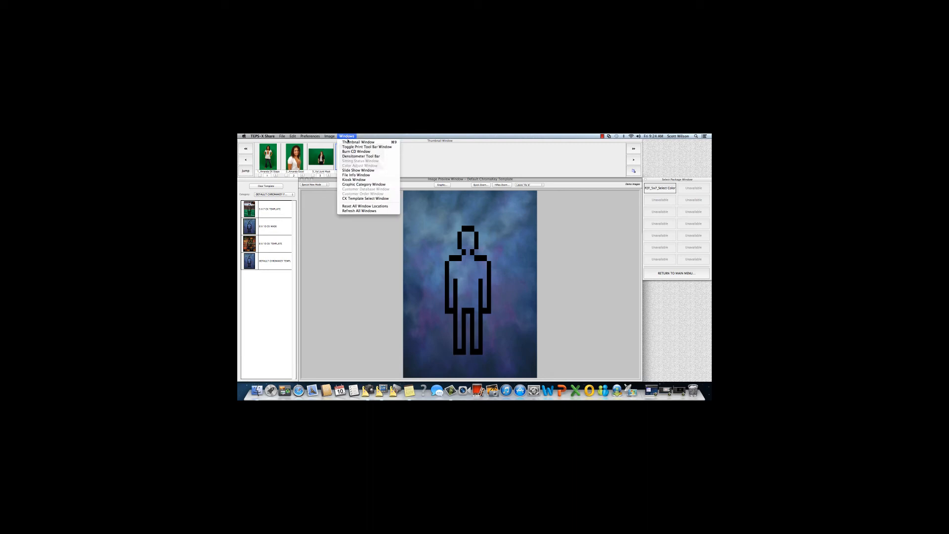
pyautogui.click(356, 180)
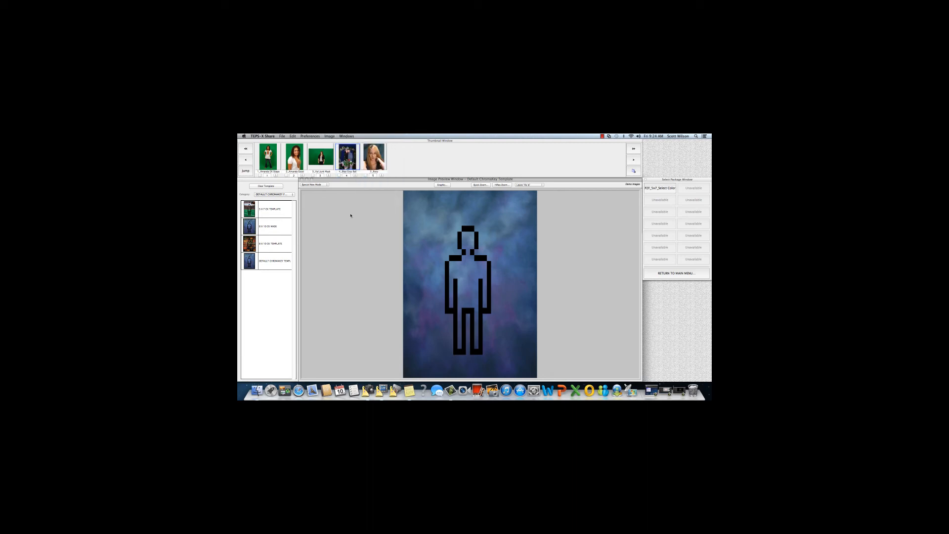
pyautogui.click(371, 389)
pyautogui.moveTo(658, 177); pyautogui.dragTo(658, 143)
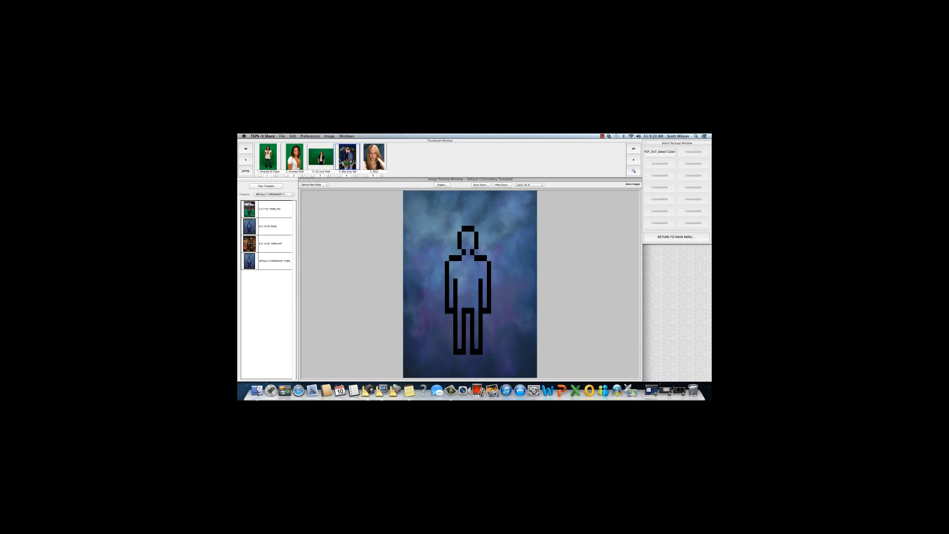
# Display and mark the fourth image, the portrait with the blue backdrop, and set its color option to Sepia
pyautogui.click(345, 156)
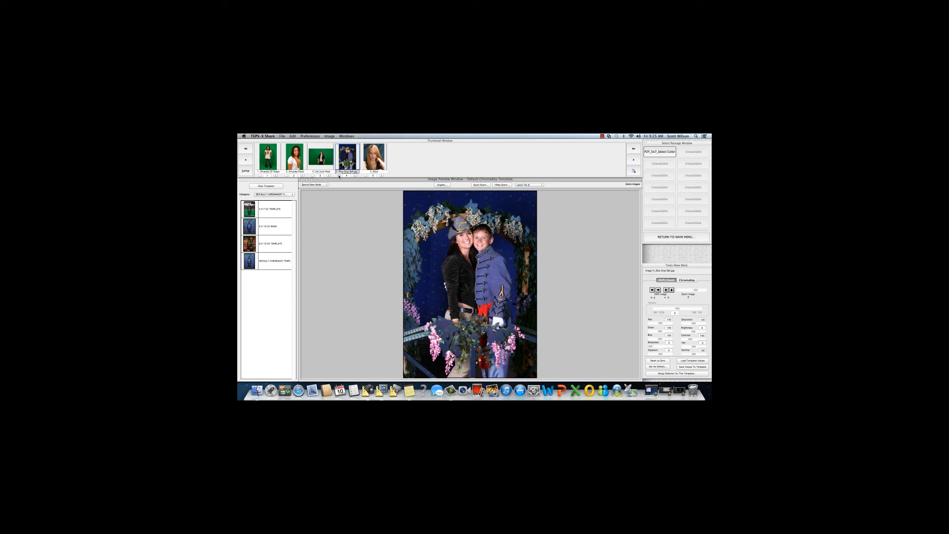
pyautogui.click(339, 174)
pyautogui.click(541, 186)
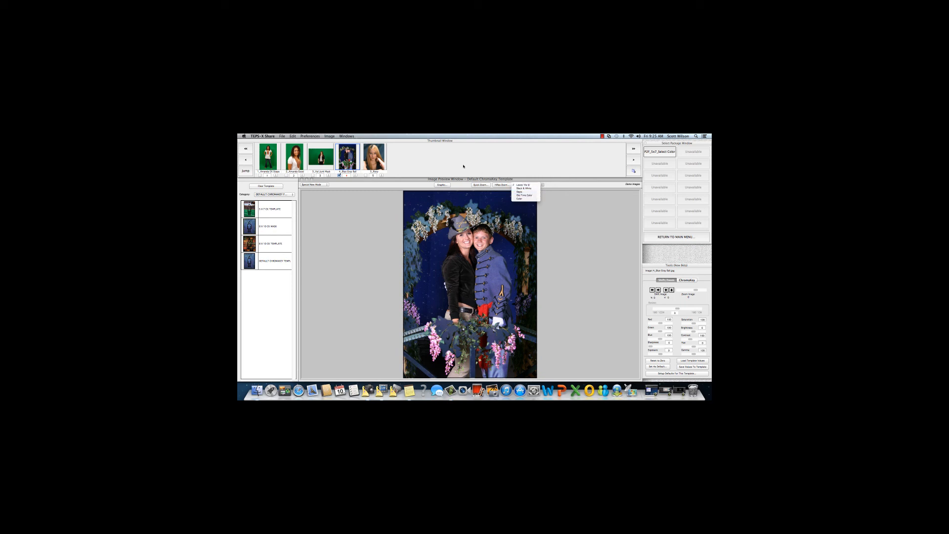
pyautogui.click(552, 194)
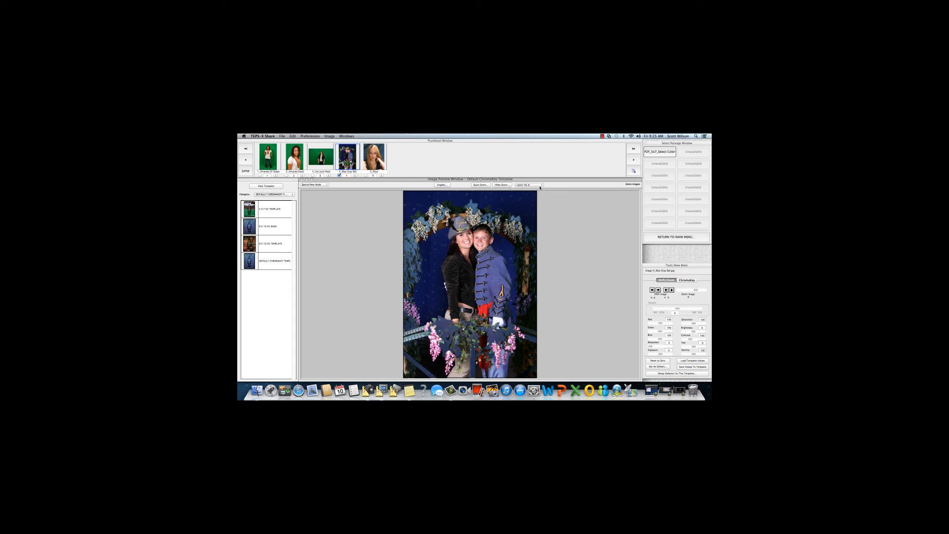
pyautogui.click(540, 186)
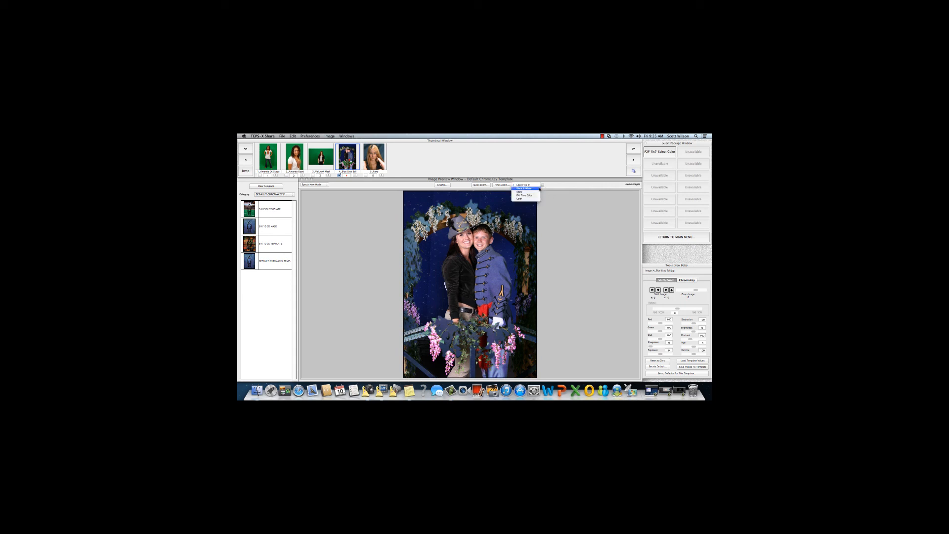
pyautogui.click(532, 192)
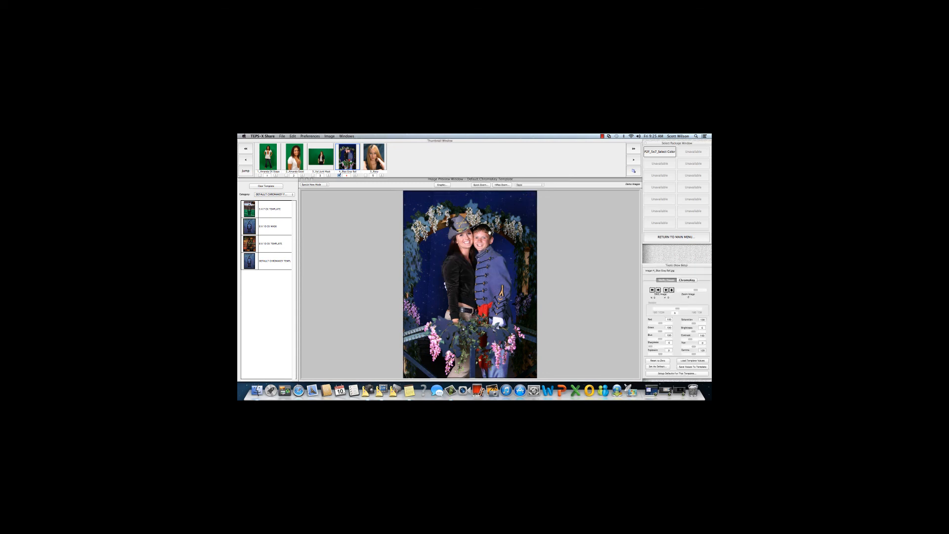
# Output the marked Sepia image with the PTF_5x7_Select Color package, accepting the print quantity, and open the Print To File folder in Finder
pyautogui.click(661, 152)
pyautogui.click(482, 232)
pyautogui.click(256, 390)
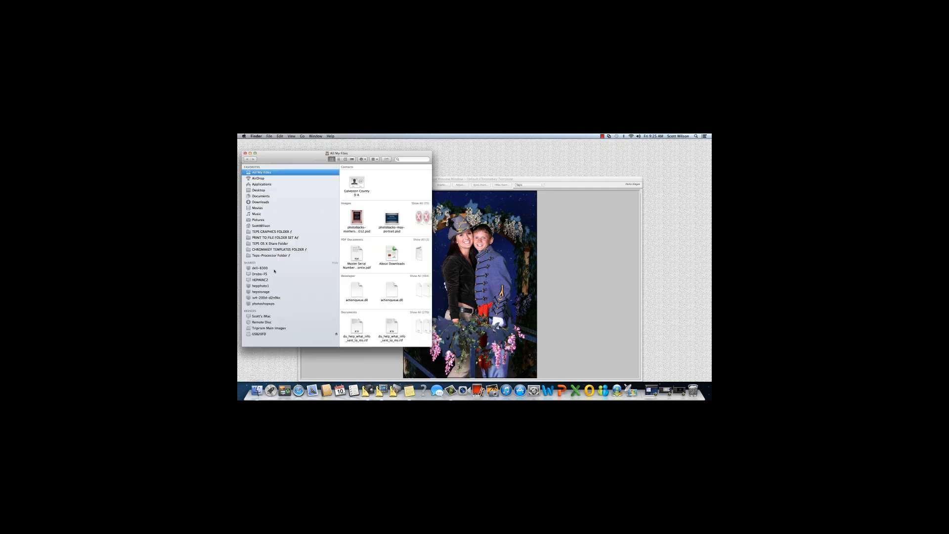
pyautogui.click(275, 238)
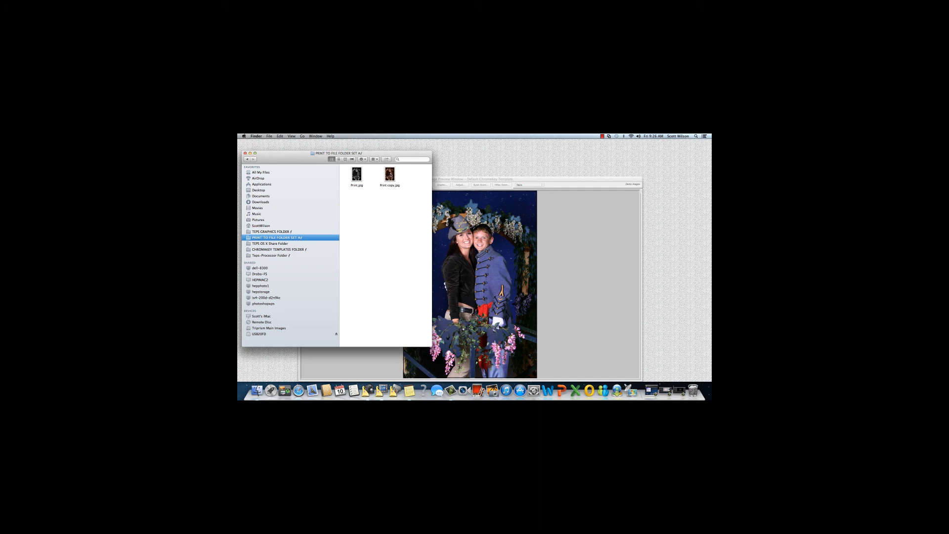
# View Print copy.jpg in Preview, close it and switch back to Teps-X Share
pyautogui.doubleClick(389, 174)
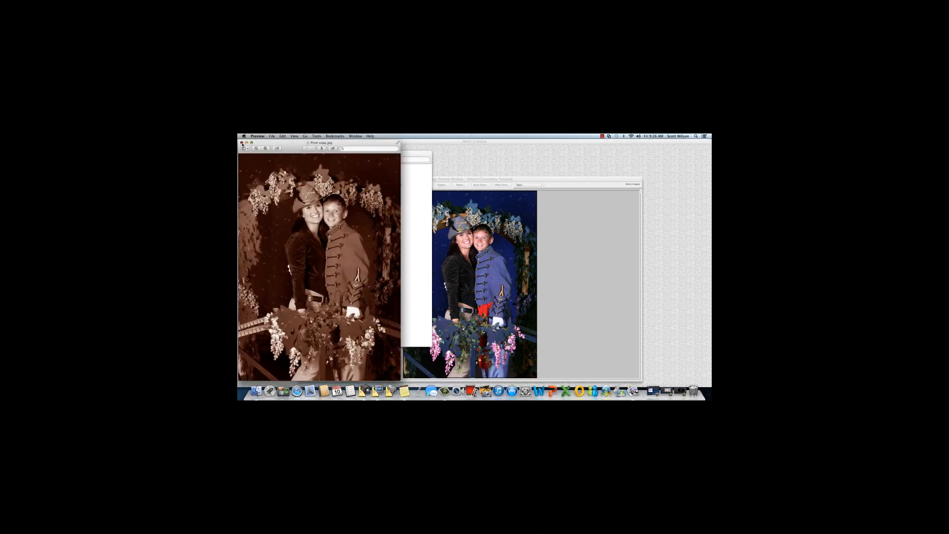
pyautogui.click(241, 142)
pyautogui.click(447, 157)
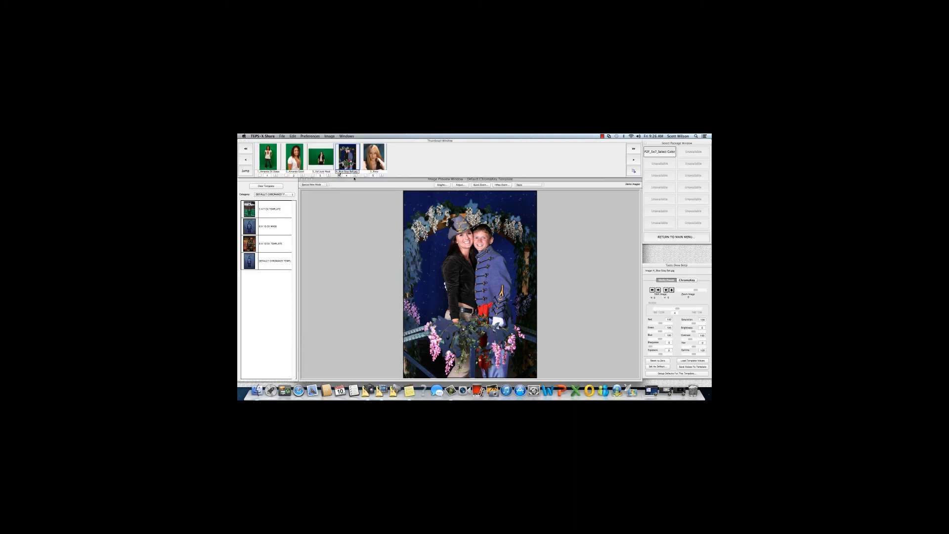
# Set the image's color option to Old Time Color and output it with the PTF_5x7_Select Color package, accepting the print quantity
pyautogui.click(540, 187)
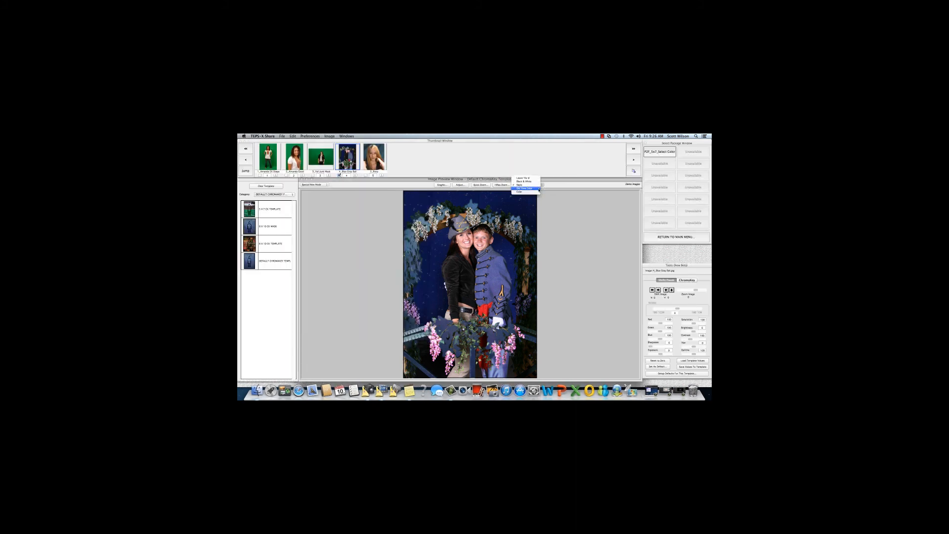
pyautogui.click(538, 188)
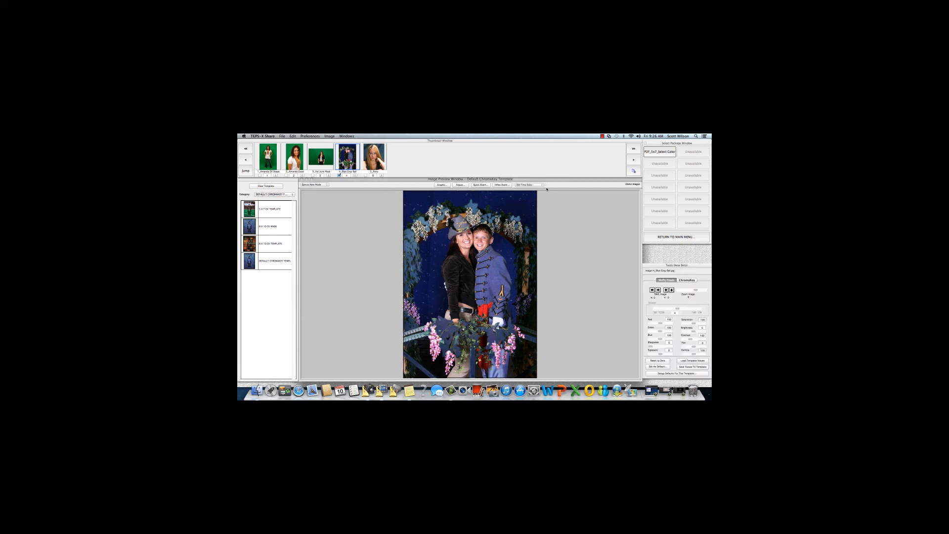
pyautogui.click(653, 155)
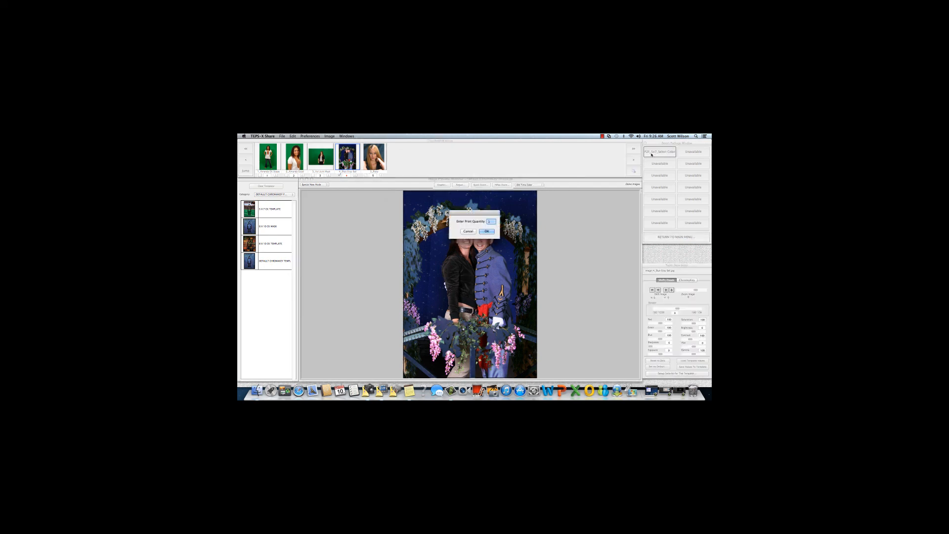
pyautogui.click(491, 231)
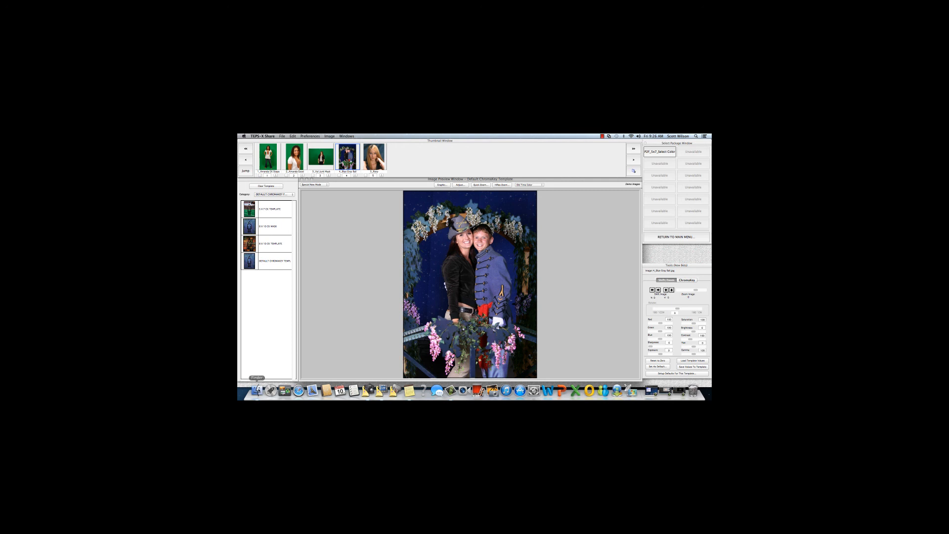
# View Print copy 1.jpg from the Print To File folder in Finder, close it and the folder, and return to Teps-X Share
pyautogui.rightClick(257, 389)
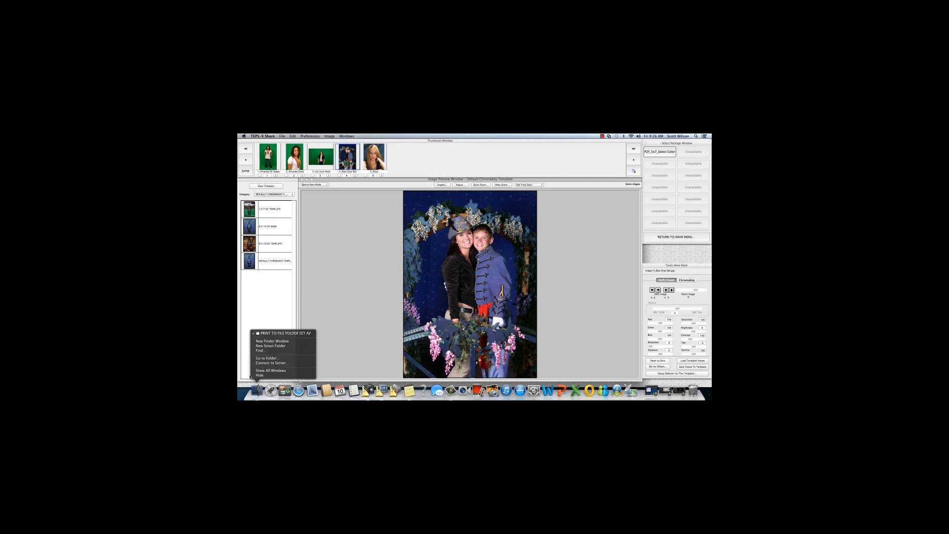
pyautogui.click(257, 392)
pyautogui.click(257, 390)
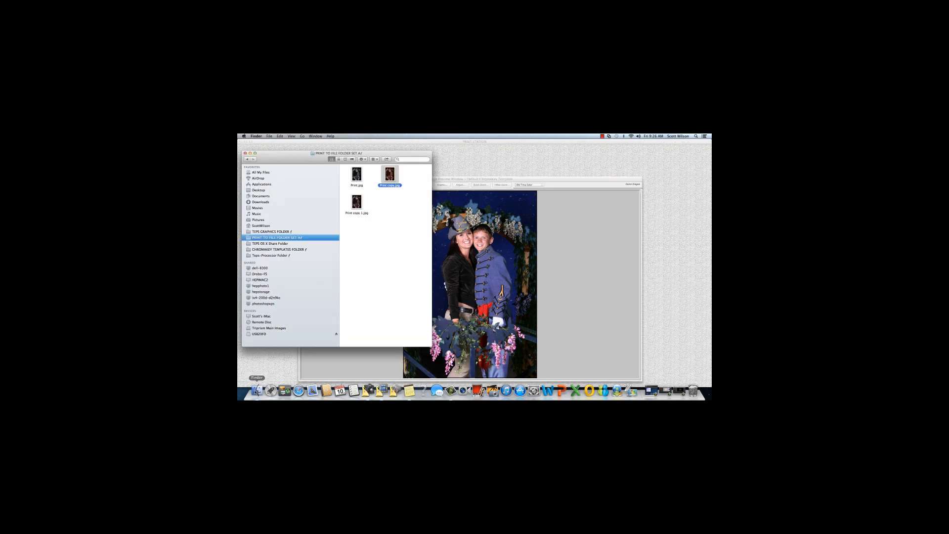
pyautogui.doubleClick(357, 200)
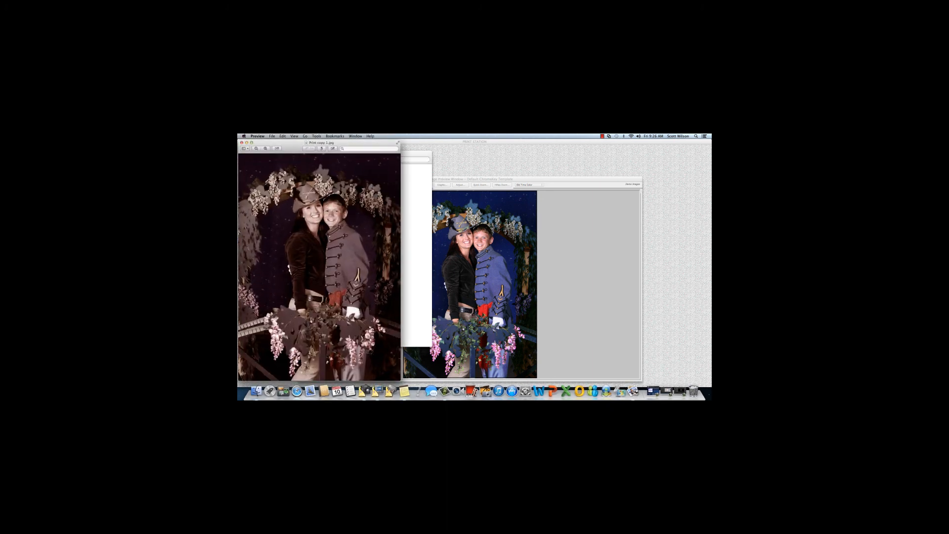
pyautogui.click(242, 143)
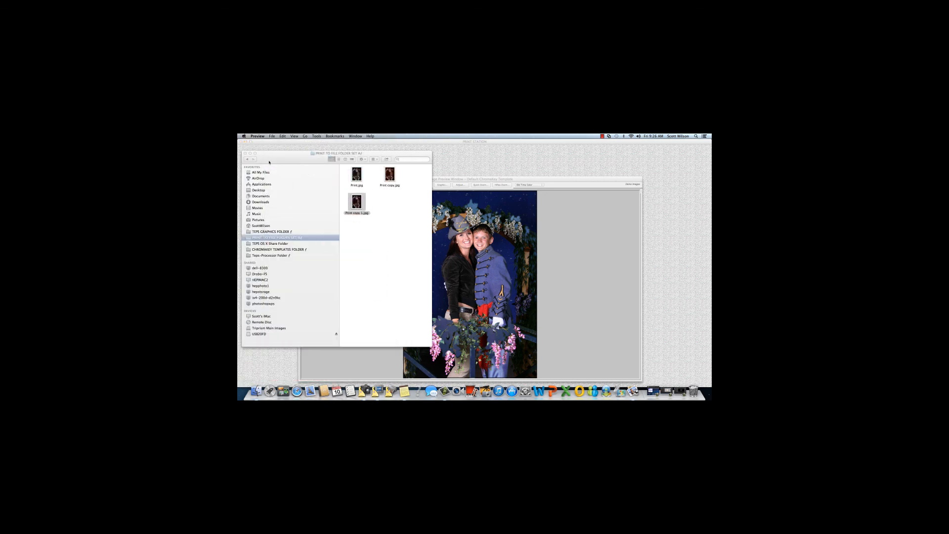
pyautogui.click(245, 154)
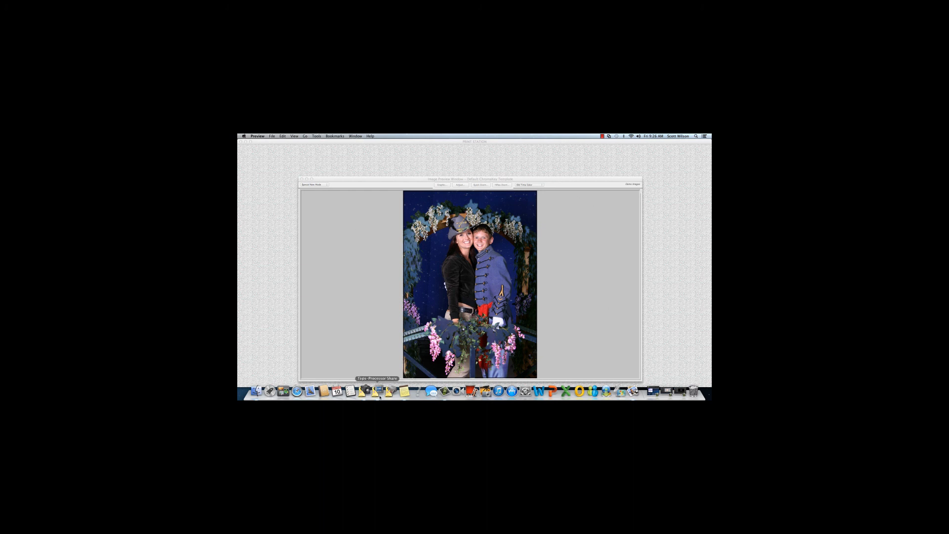
pyautogui.click(365, 391)
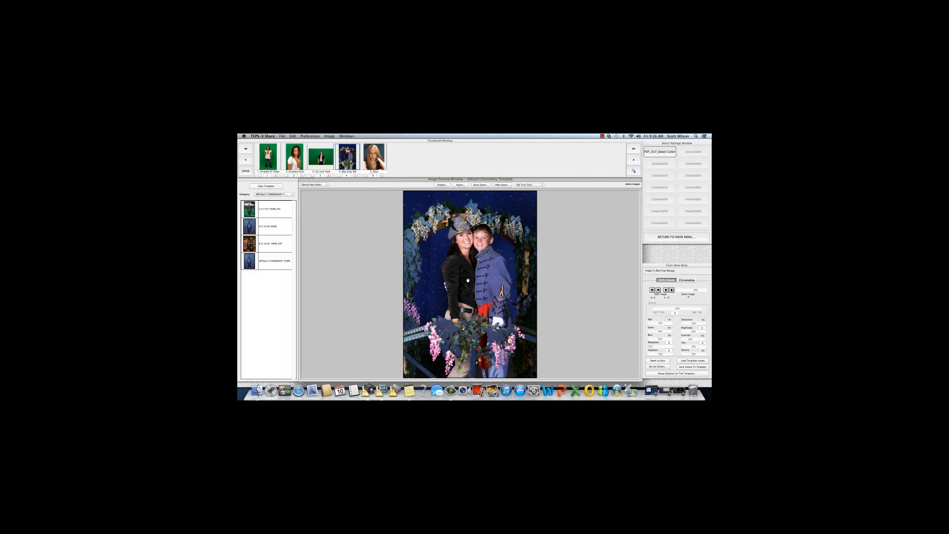